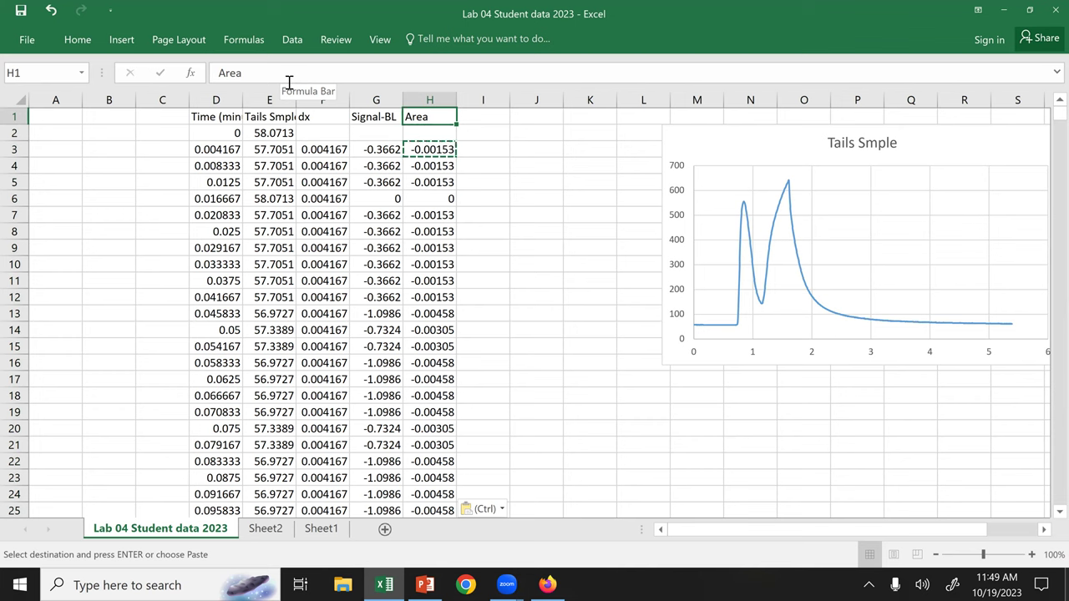
Add a data label to the chart curve's point where the flat baseline ends and the first peak begins.
{"action": "left_click", "coordinate": [738, 328]}
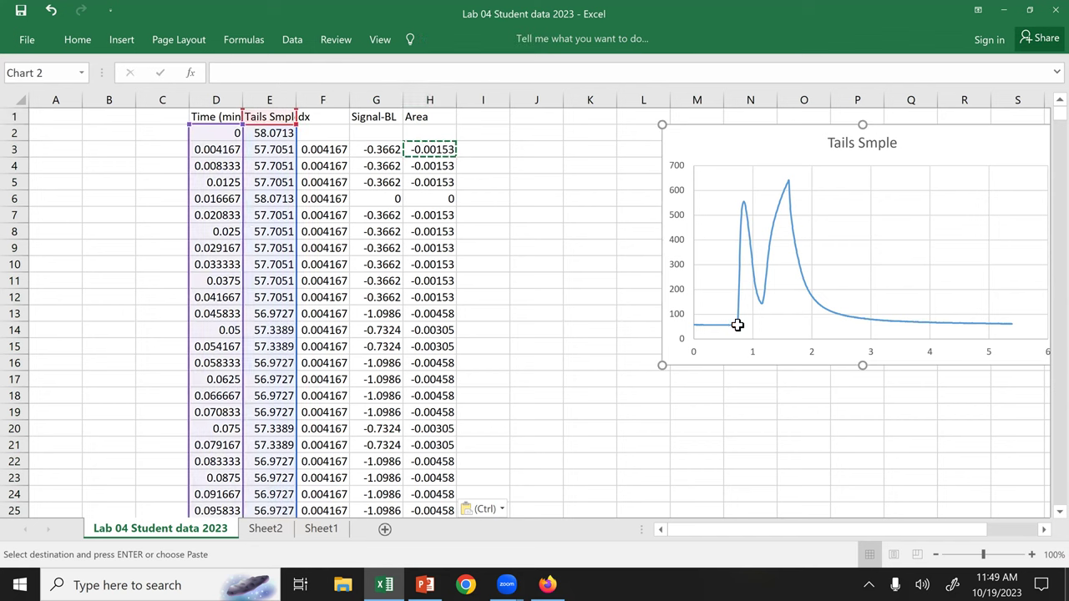
{"action": "left_click", "coordinate": [738, 328]}
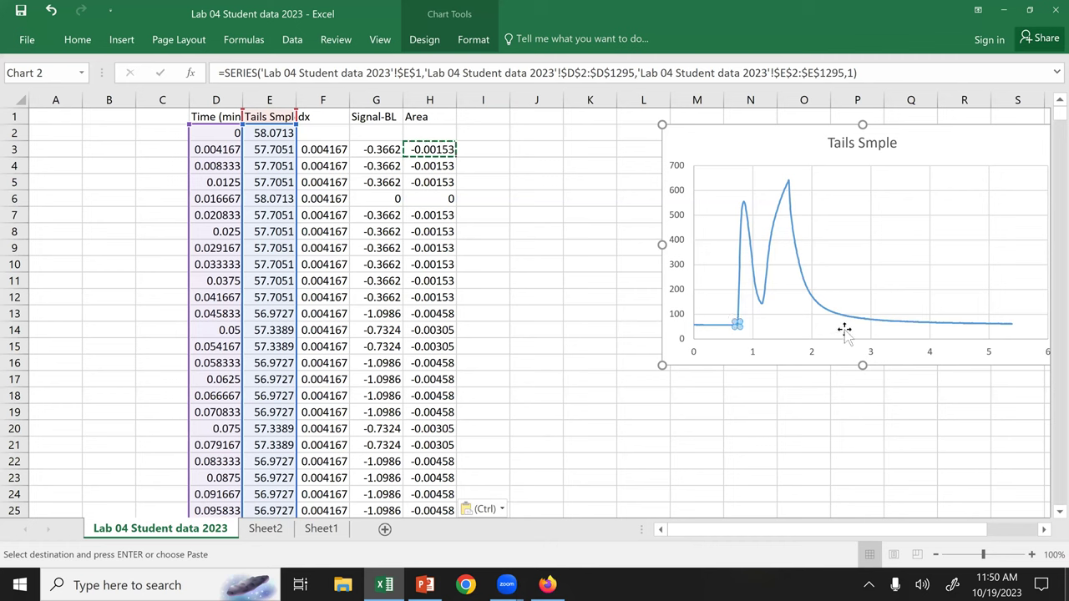
{"action": "left_click", "coordinate": [738, 396]}
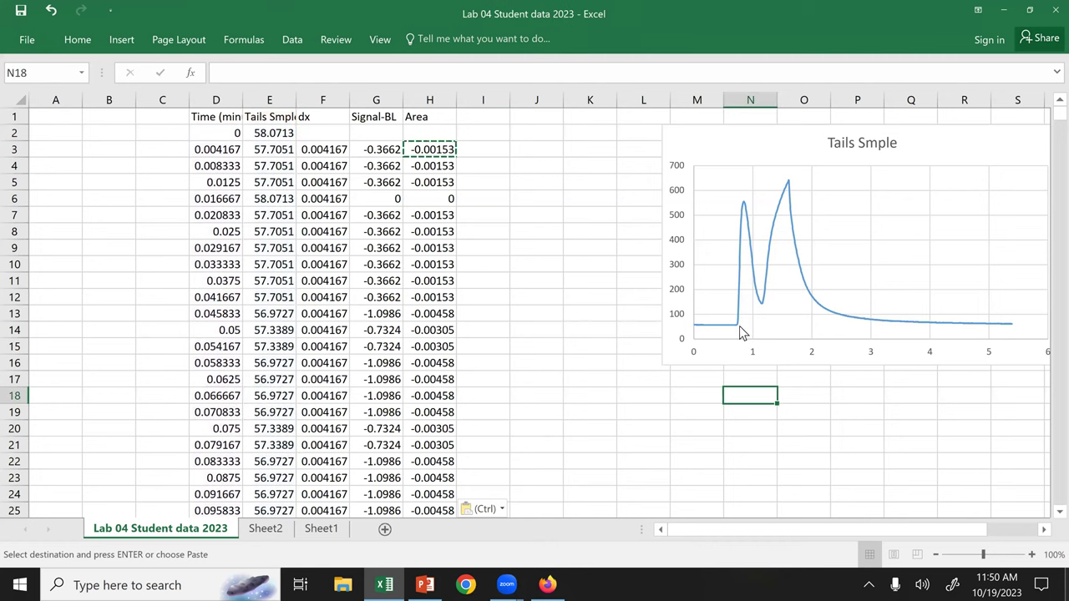
{"action": "left_click", "coordinate": [738, 326]}
{"action": "left_click", "coordinate": [736, 325]}
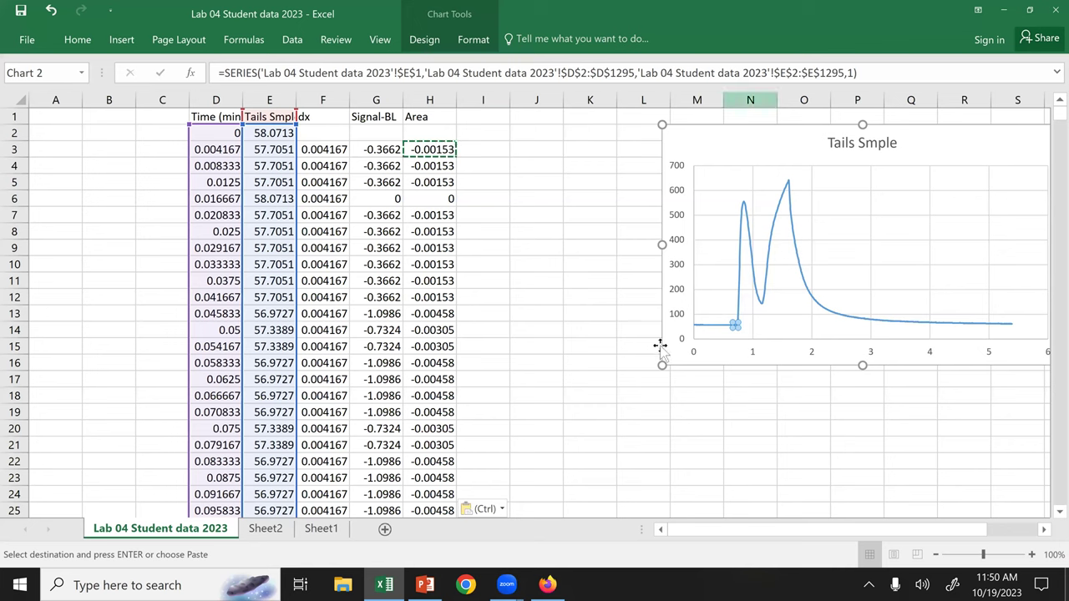
{"action": "double_click", "coordinate": [734, 326]}
{"action": "right_click", "coordinate": [737, 328]}
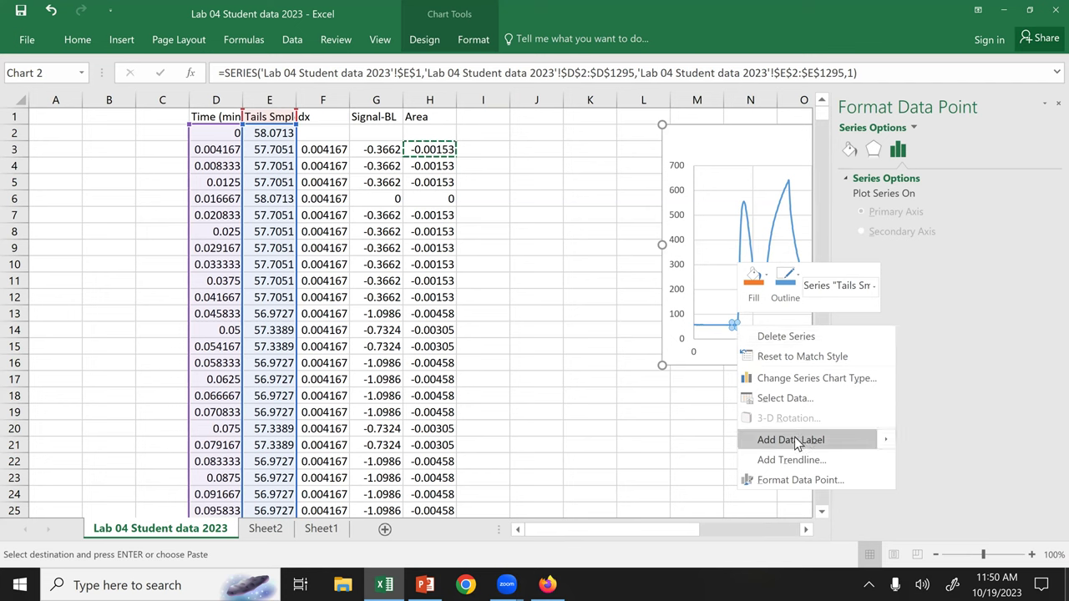
{"action": "mouse_move", "coordinate": [831, 440]}
{"action": "left_click", "coordinate": [908, 440]}
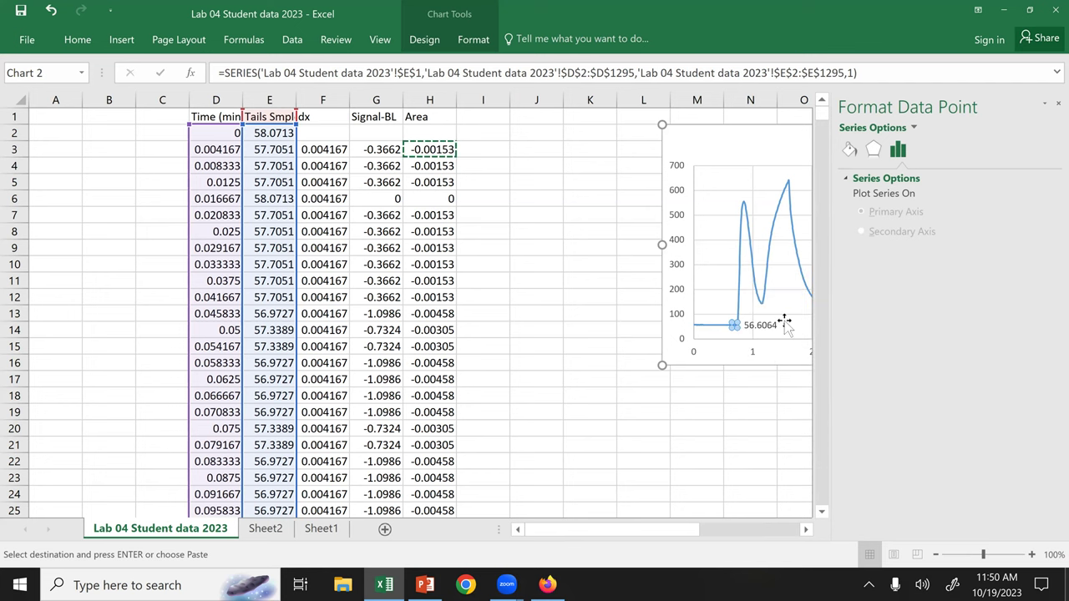
Try showing the X value in the curve's data labels, and delete the labels from the chart.
{"action": "left_click", "coordinate": [769, 326]}
{"action": "left_click", "coordinate": [923, 150]}
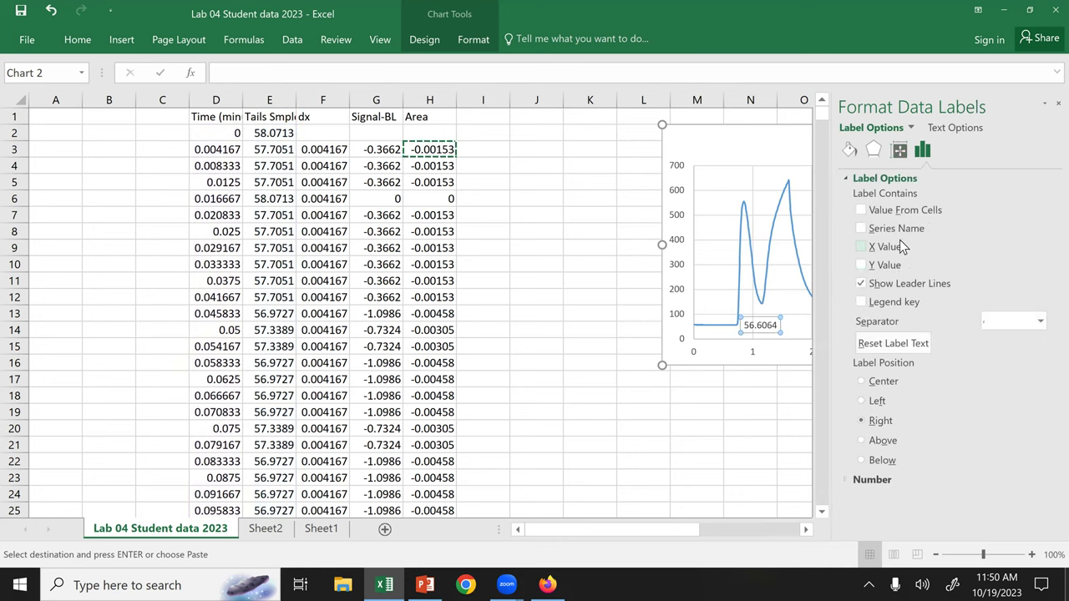
{"action": "left_click", "coordinate": [896, 253]}
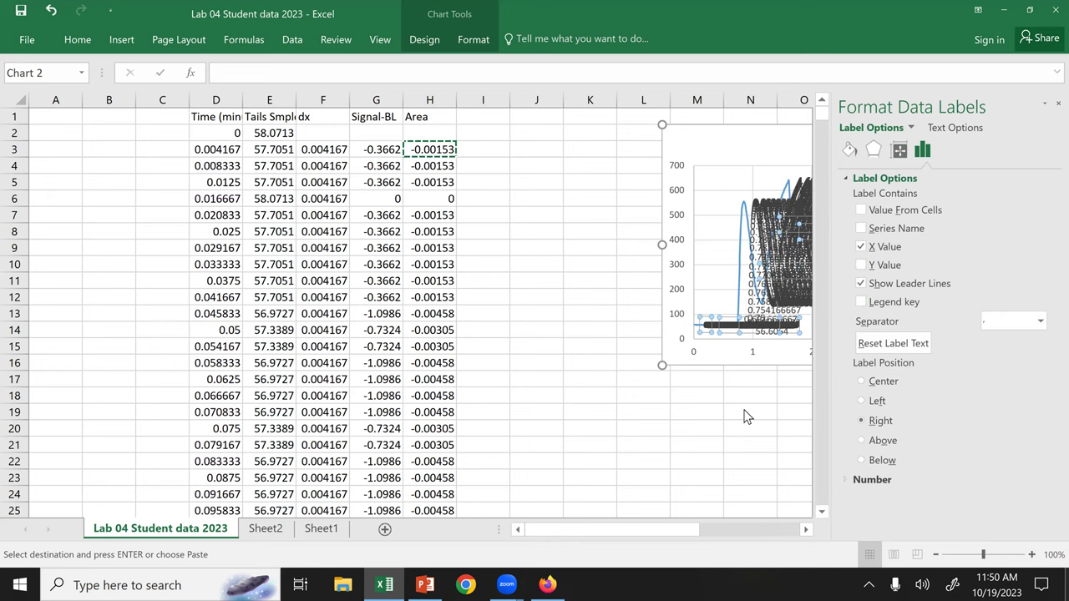
{"action": "left_click", "coordinate": [871, 287]}
{"action": "left_click", "coordinate": [1058, 103]}
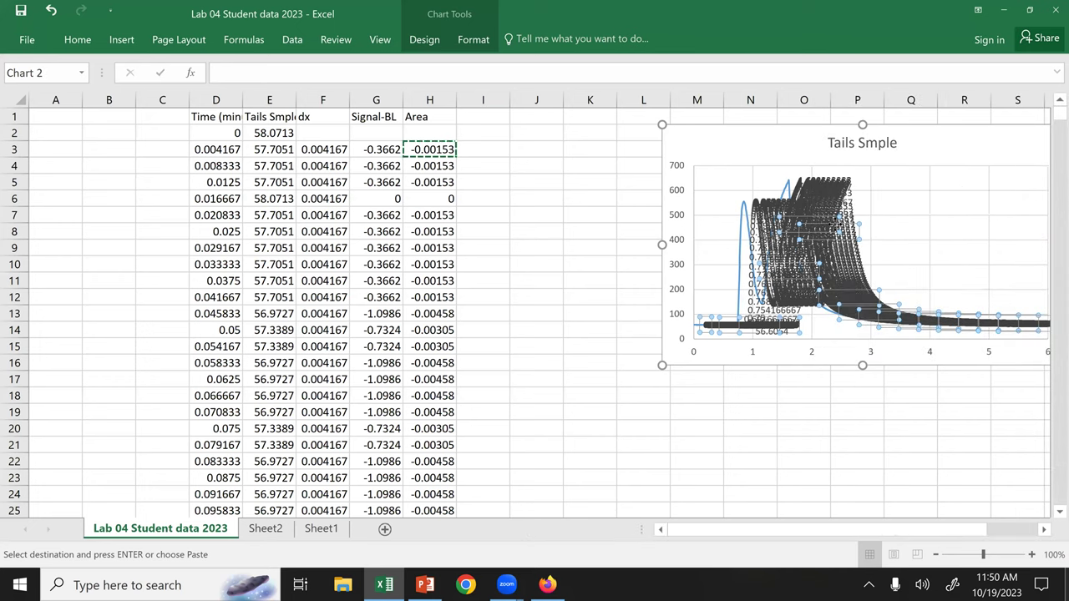
{"action": "key", "text": "Delete"}
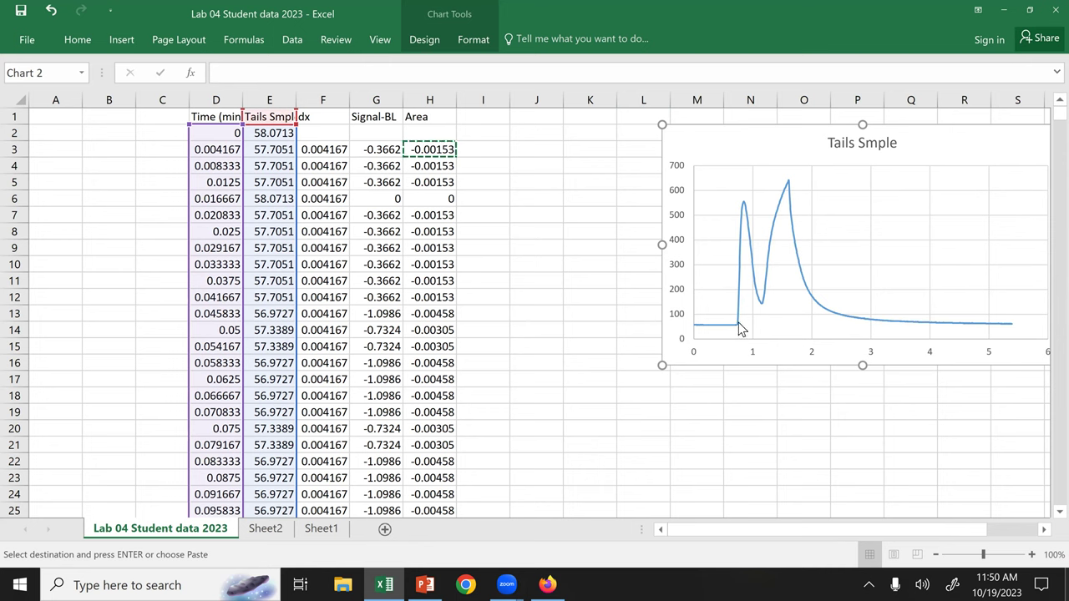
Examine the time and signal columns for the row where the first peak starts rising above the baseline.
{"action": "left_click", "coordinate": [281, 478]}
{"action": "scroll", "coordinate": [281, 480], "scroll_direction": "down", "scroll_amount": 5}
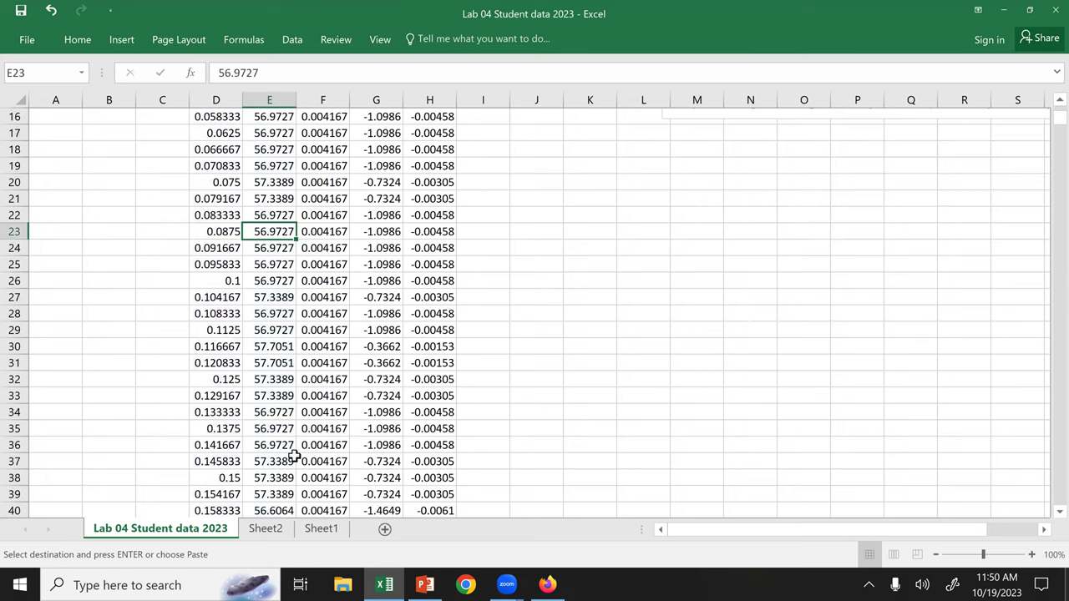
{"action": "scroll", "coordinate": [294, 456], "scroll_direction": "down", "scroll_amount": 20}
{"action": "scroll", "coordinate": [298, 445], "scroll_direction": "down", "scroll_amount": 20}
{"action": "scroll", "coordinate": [297, 445], "scroll_direction": "down", "scroll_amount": 14}
{"action": "scroll", "coordinate": [296, 300], "scroll_direction": "up", "scroll_amount": 5}
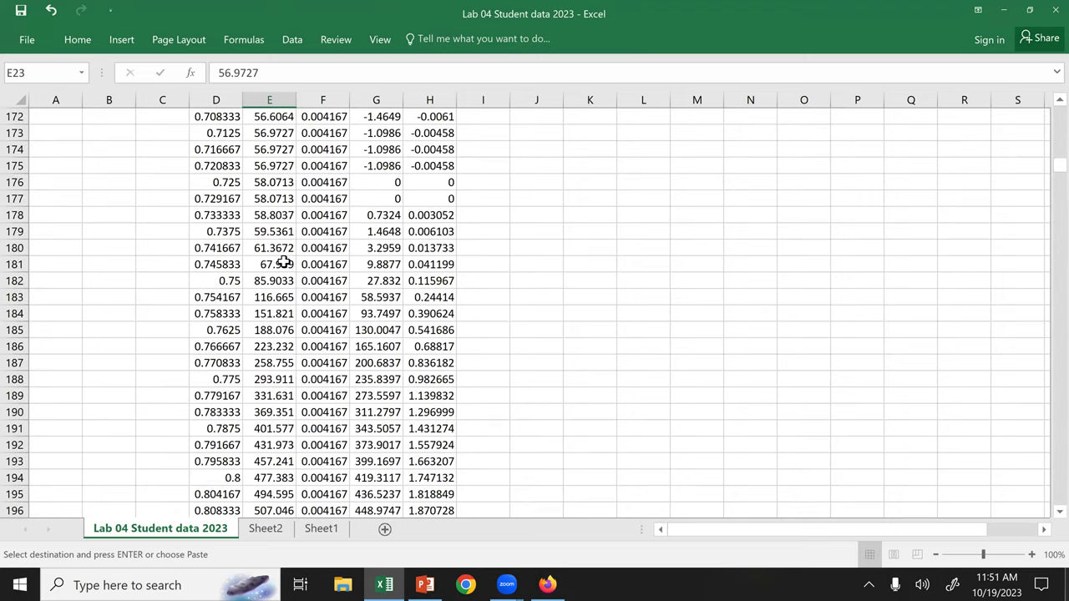
{"action": "scroll", "coordinate": [284, 262], "scroll_direction": "up", "scroll_amount": 1}
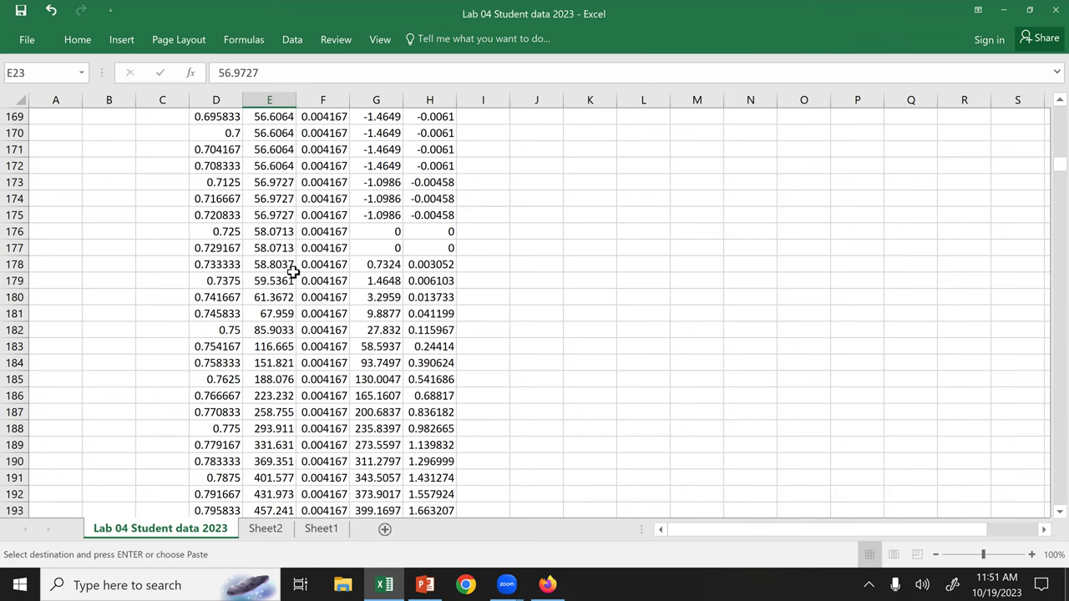
{"action": "scroll", "coordinate": [569, 233], "scroll_direction": "up", "scroll_amount": 10}
{"action": "scroll", "coordinate": [648, 263], "scroll_direction": "up", "scroll_amount": 20}
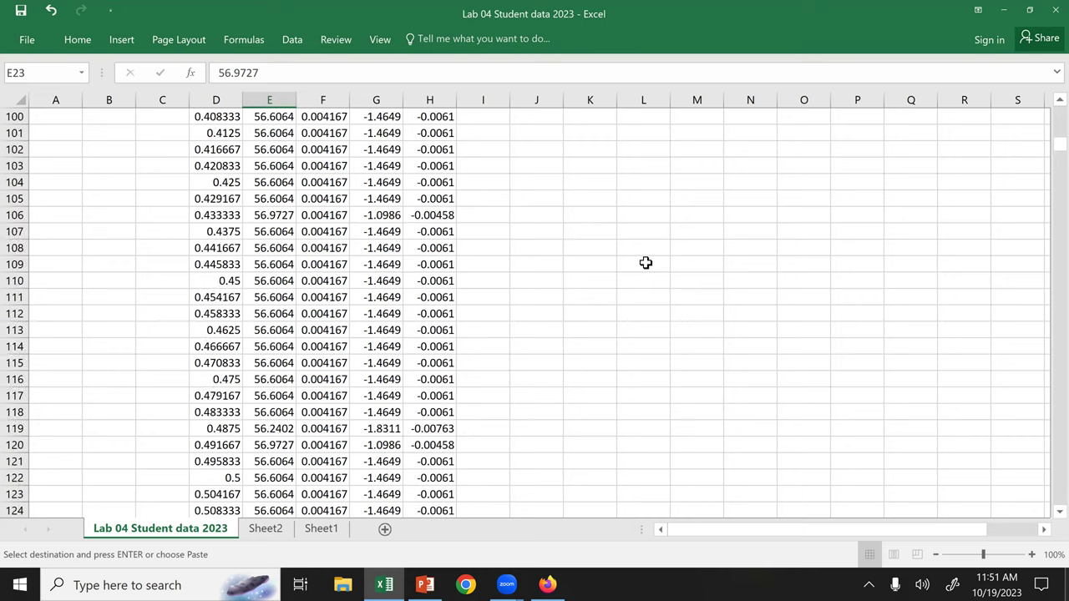
{"action": "scroll", "coordinate": [678, 288], "scroll_direction": "up", "scroll_amount": 1}
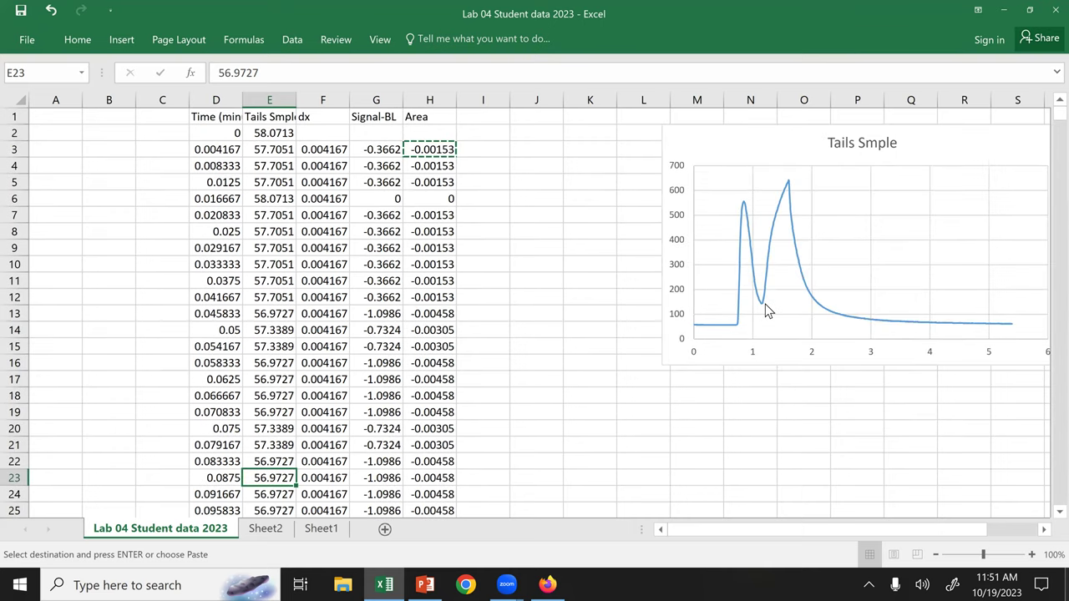
Check the coordinates of the valley point between the two peaks on the Tails Smple chart.
{"action": "left_click", "coordinate": [763, 310]}
{"action": "double_click", "coordinate": [762, 311]}
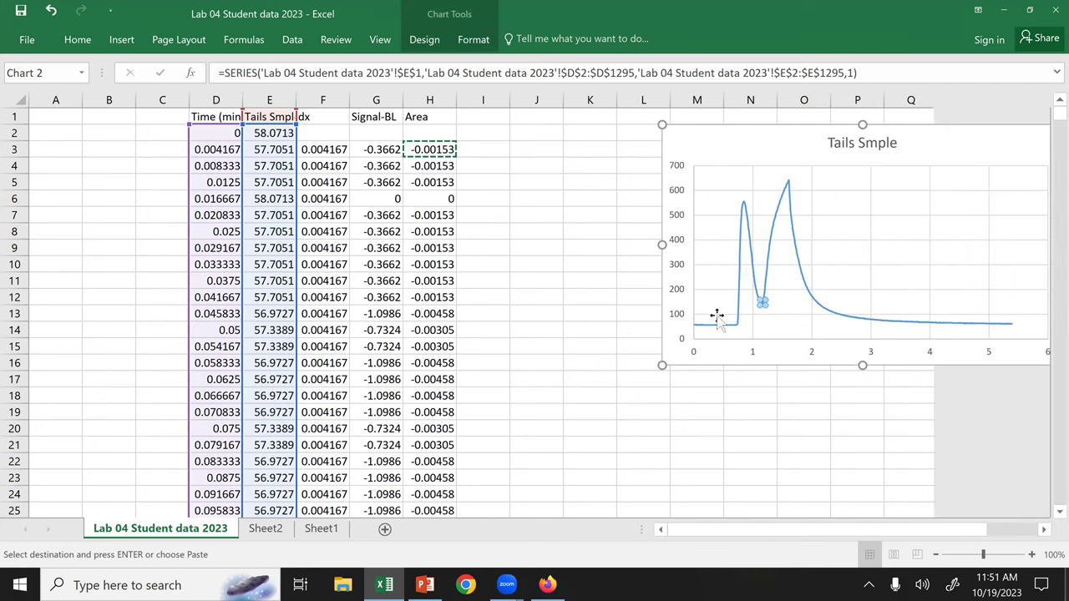
{"action": "left_click", "coordinate": [1058, 104]}
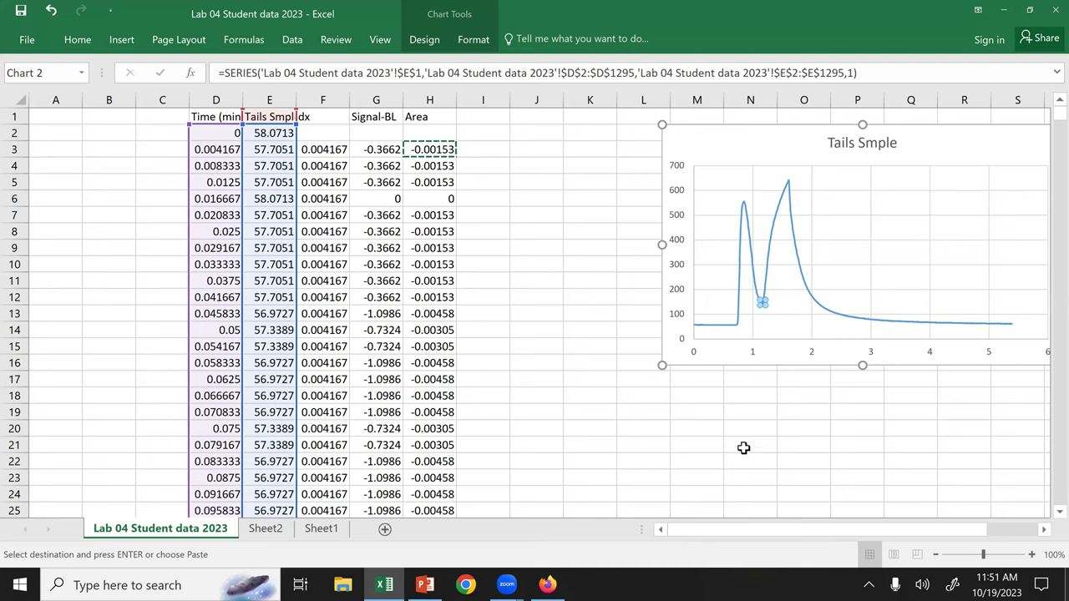
{"action": "mouse_move", "coordinate": [760, 302]}
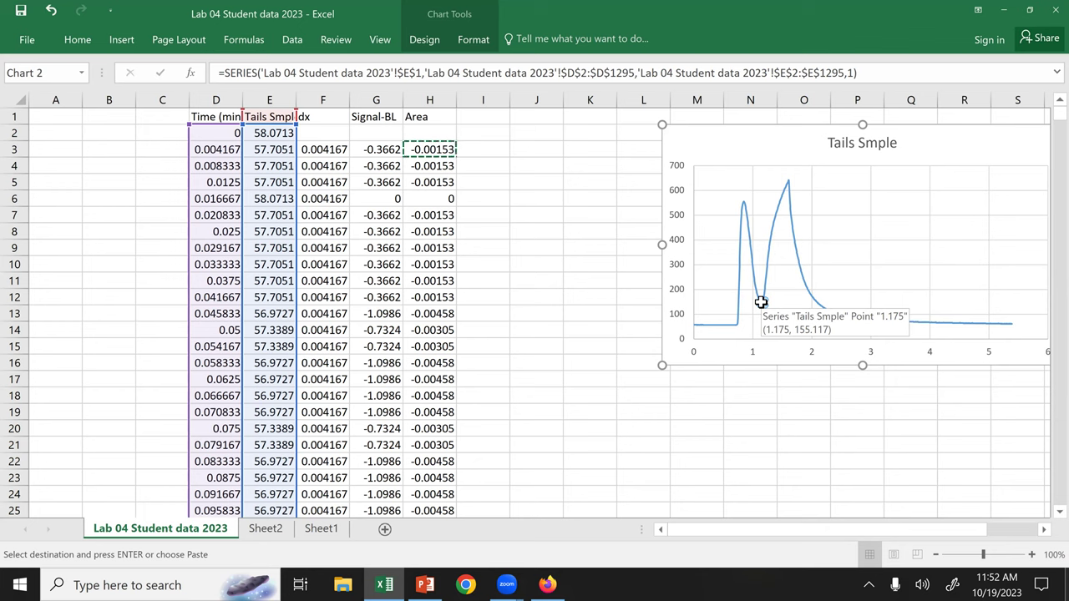
Enter the label "Area 1" in cell L18 below the chart.
{"action": "left_click", "coordinate": [537, 132]}
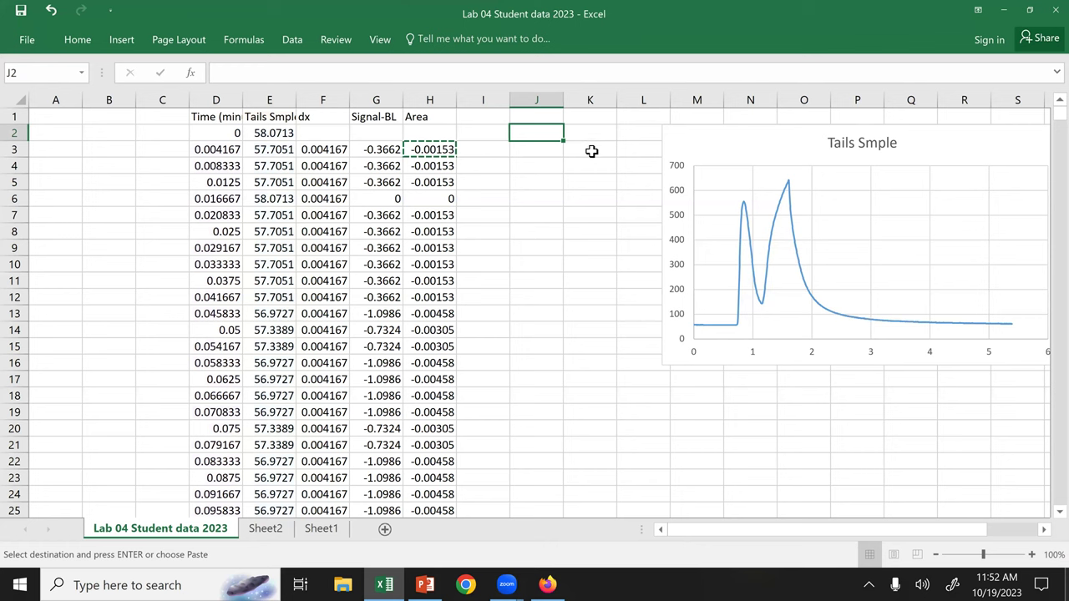
{"action": "left_click", "coordinate": [639, 396]}
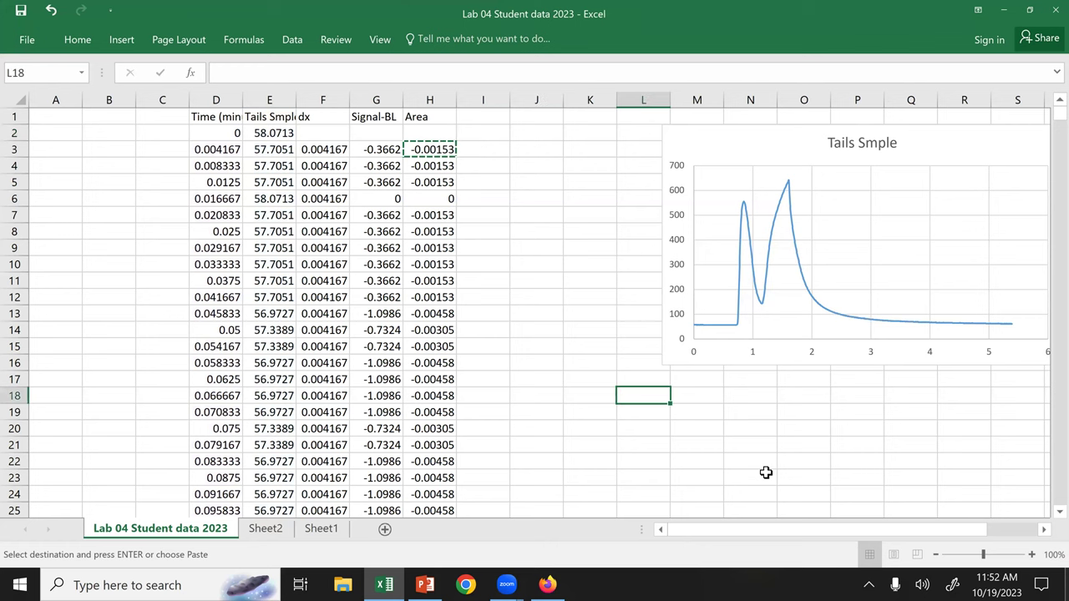
{"action": "type", "text": "Area 1"}
{"action": "key", "text": "Tab"}
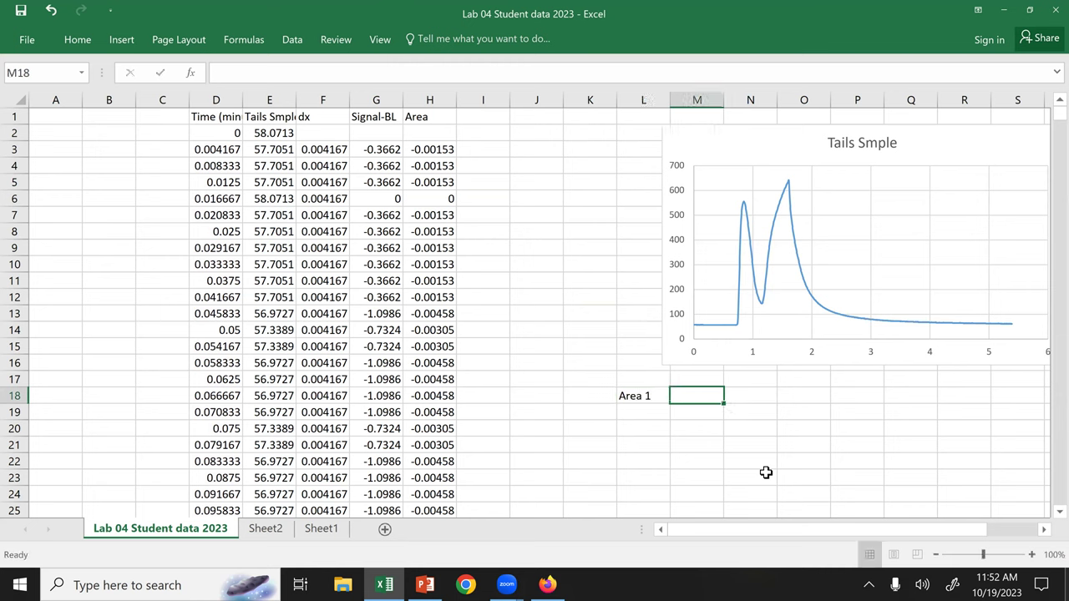
Sum the first peak's area values in cell M18 with a SUM formula over H180:H284.
{"action": "type", "text": "=sum("}
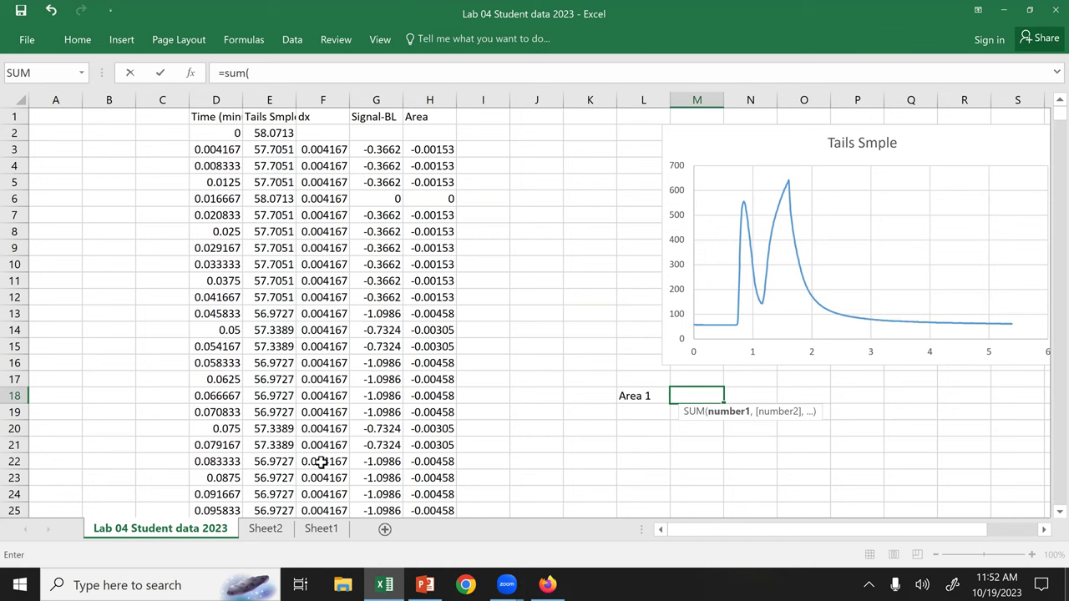
{"action": "scroll", "coordinate": [328, 459], "scroll_direction": "down", "scroll_amount": 2}
{"action": "scroll", "coordinate": [328, 459], "scroll_direction": "down", "scroll_amount": 20}
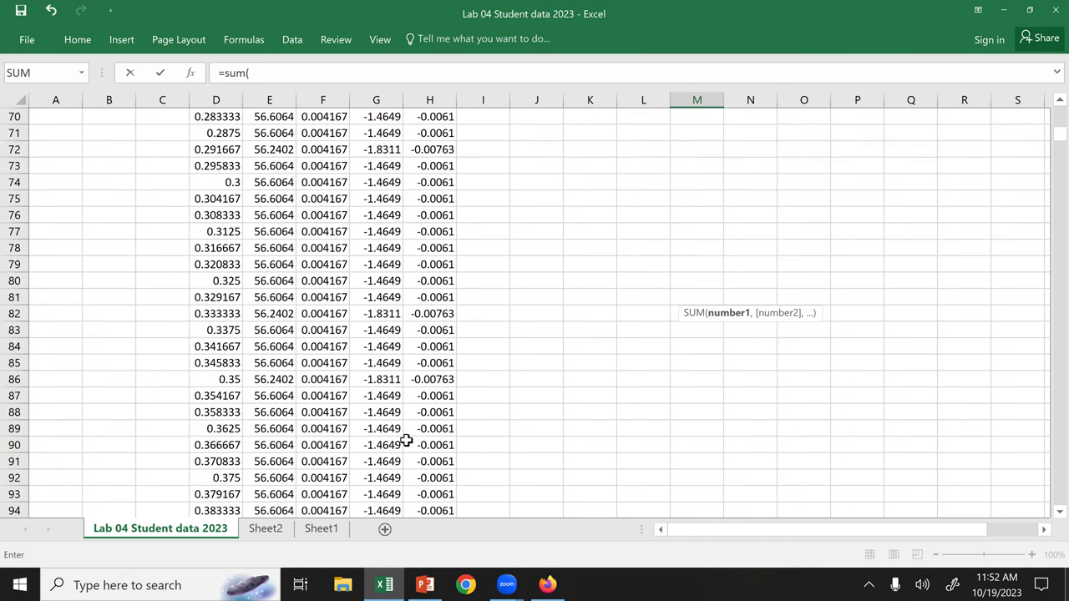
{"action": "scroll", "coordinate": [406, 441], "scroll_direction": "down", "scroll_amount": 17}
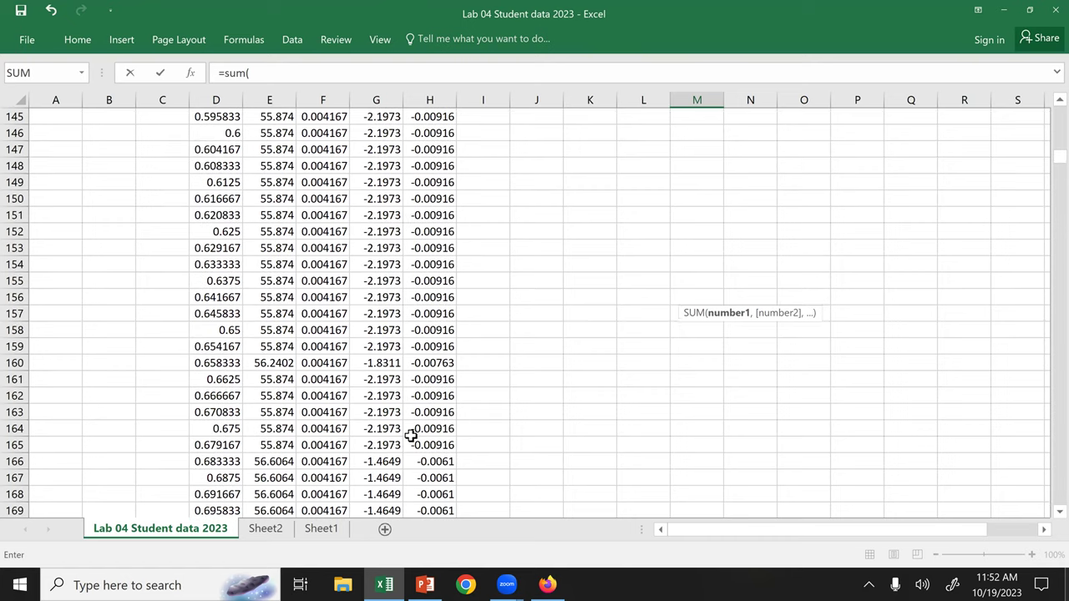
{"action": "scroll", "coordinate": [412, 435], "scroll_direction": "down", "scroll_amount": 5}
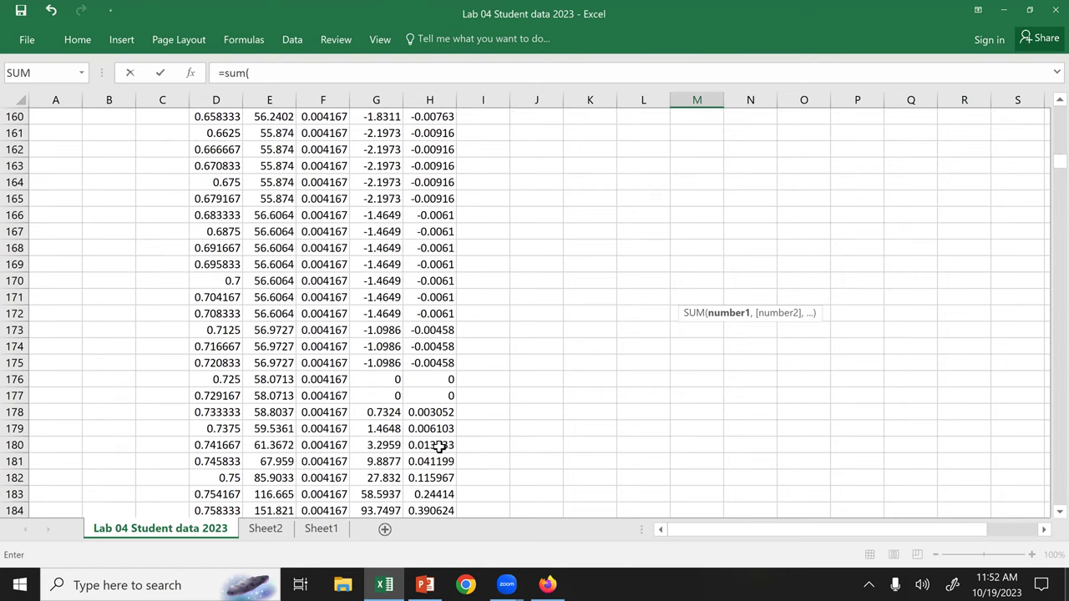
{"action": "left_click", "coordinate": [438, 445]}
{"action": "left_click_drag", "start_coordinate": [494, 481], "coordinate": [493, 482]}
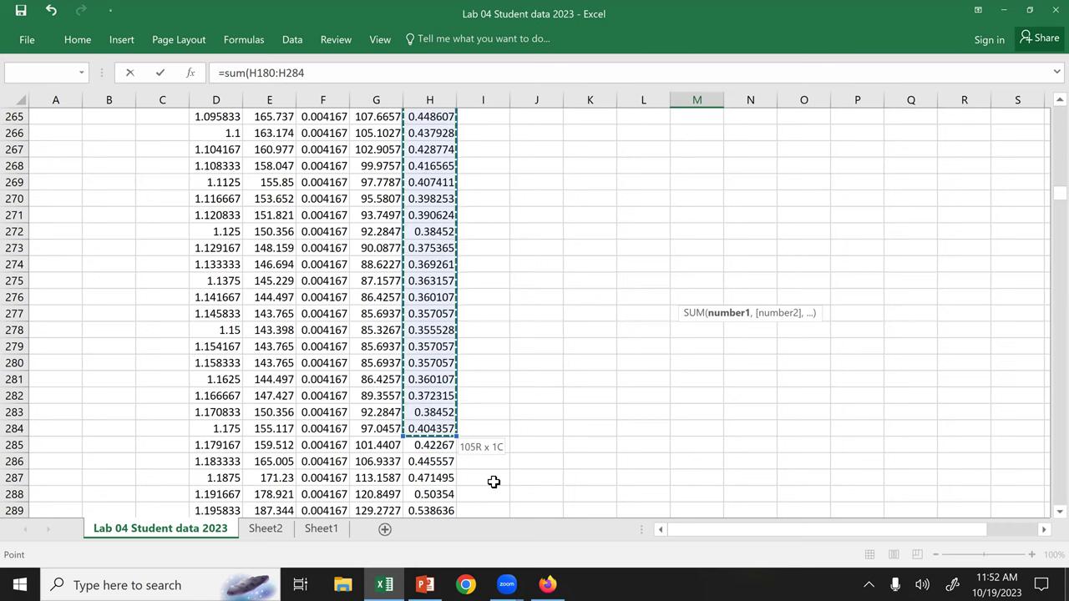
{"action": "left_click_drag", "start_coordinate": [493, 482], "coordinate": [493, 482]}
{"action": "key", "text": "Return"}
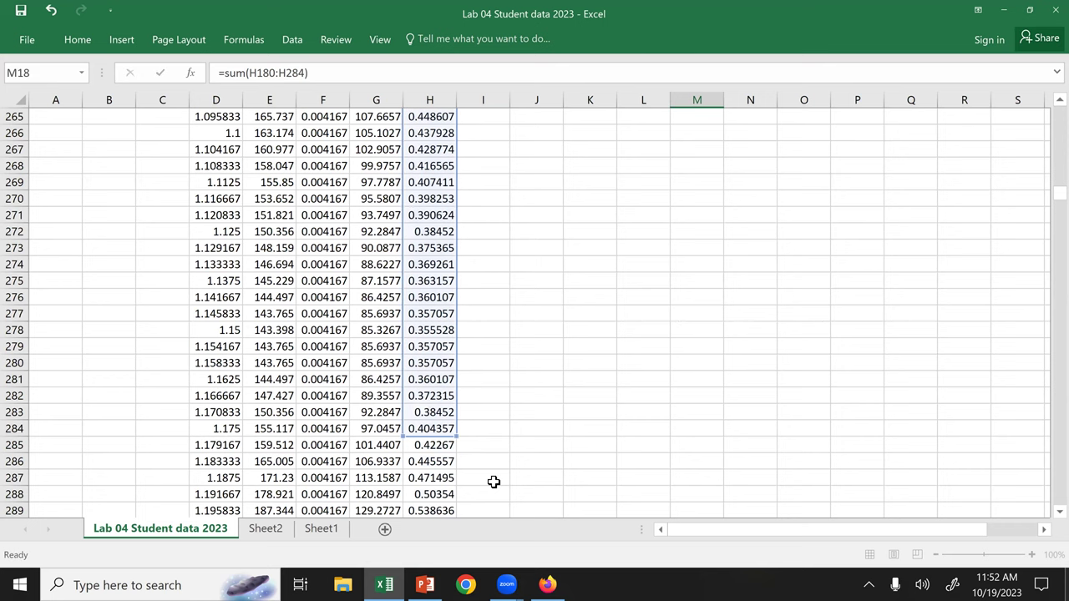
Enter the label "Area 2" in cell L19, directly below the Area 1 label.
{"action": "key", "text": "Up"}
{"action": "key", "text": "Up"}
{"action": "key", "text": "Up"}
{"action": "key", "text": "Up"}
{"action": "key", "text": "Up"}
{"action": "key", "text": "Up"}
{"action": "key", "text": "Up"}
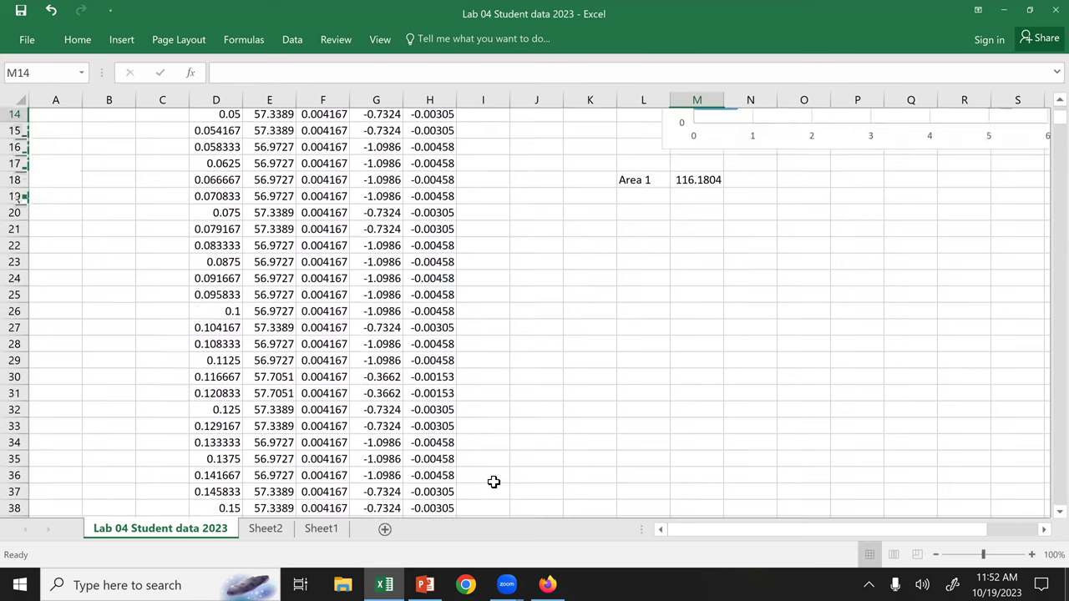
{"action": "key", "text": "Up"}
{"action": "key", "text": "Up"}
{"action": "key", "text": "Up"}
{"action": "key", "text": "Up"}
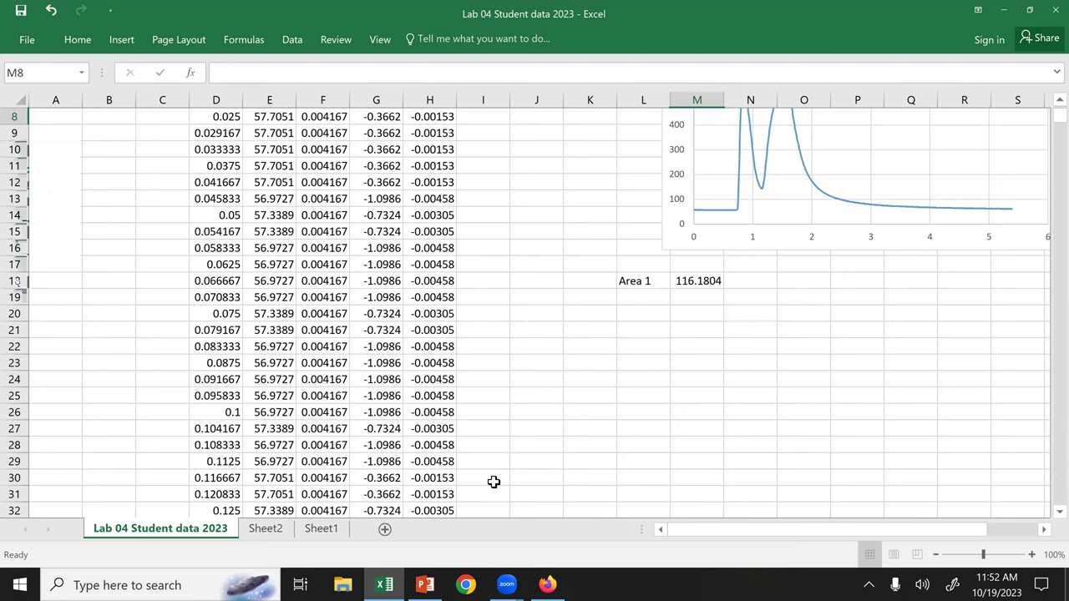
{"action": "key", "text": "Down"}
{"action": "key", "text": "Down"}
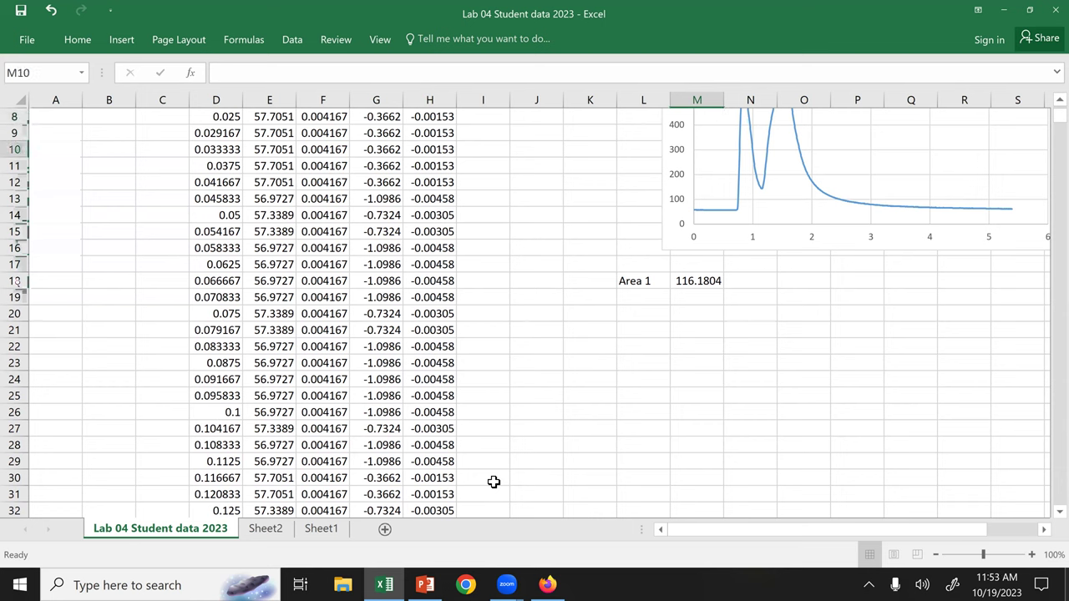
{"action": "left_click", "coordinate": [638, 298]}
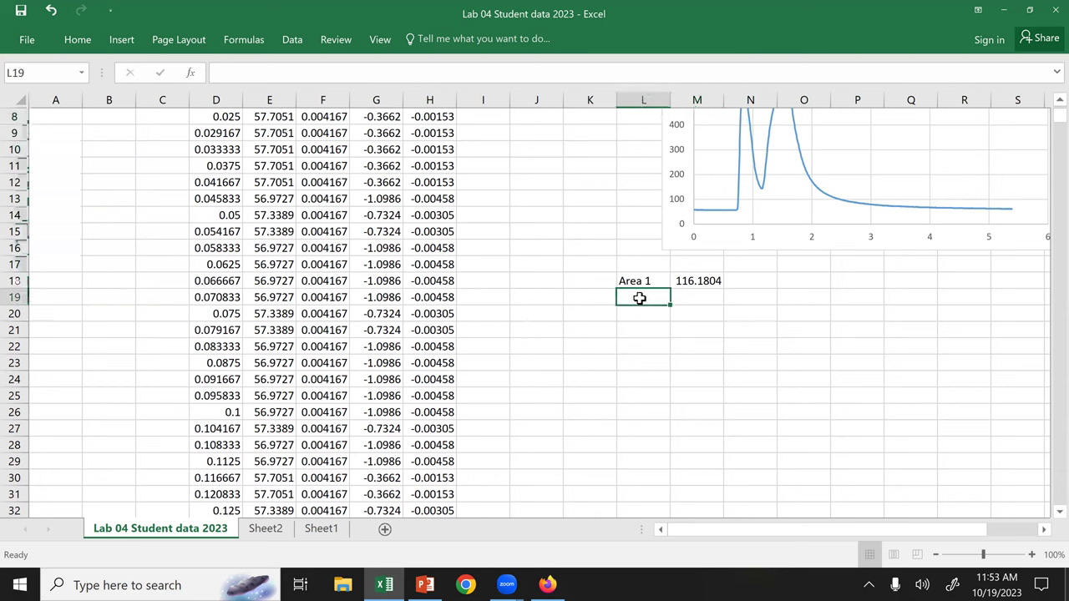
{"action": "type", "text": "Area 2"}
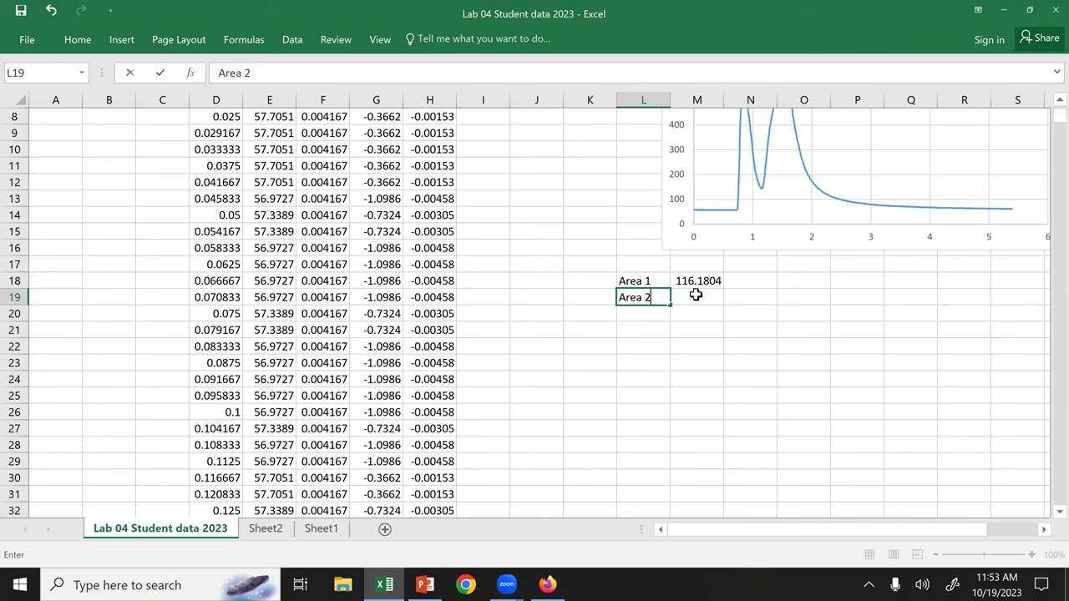
{"action": "left_click", "coordinate": [696, 295]}
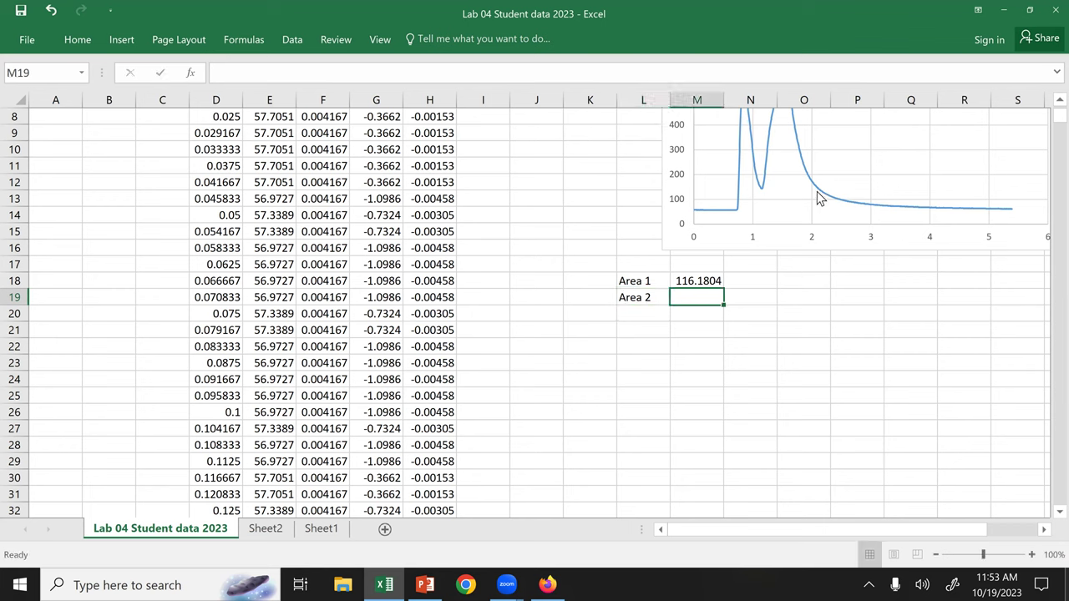
Check the coordinates of the curve point where the second peak's tail levels off.
{"action": "left_click", "coordinate": [877, 206]}
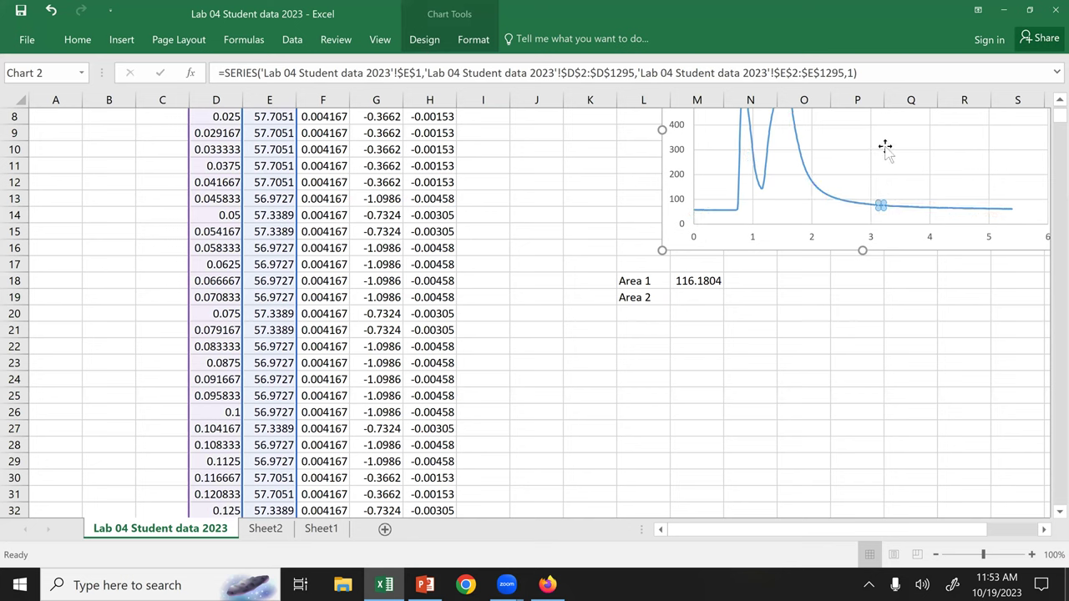
{"action": "left_click", "coordinate": [881, 205]}
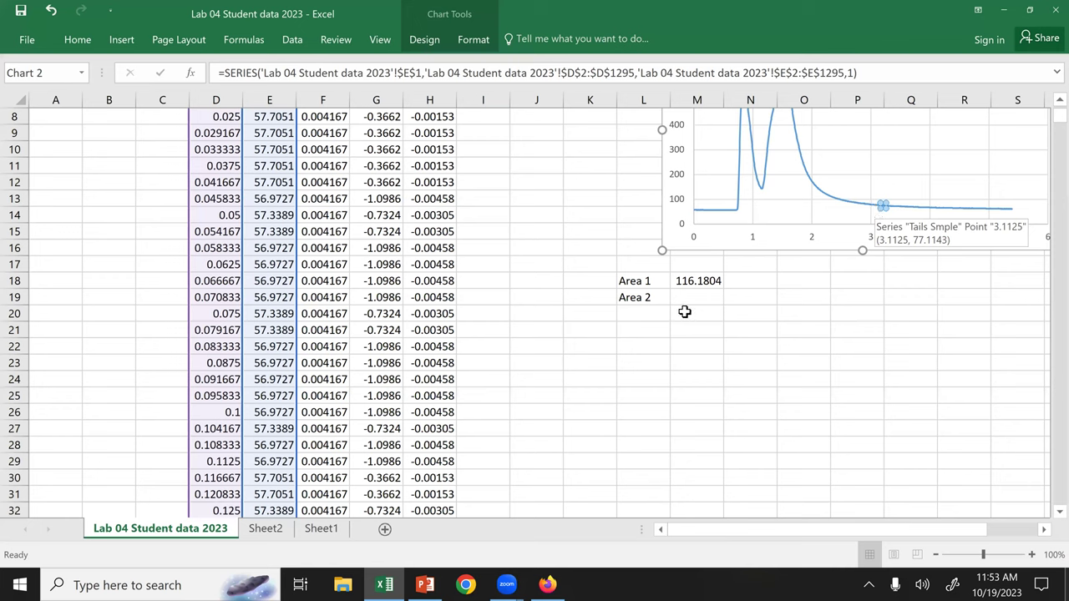
Sum the second peak's area values in cell M19 with a SUM formula over column H, from H284 down to where the tail levels off.
{"action": "left_click", "coordinate": [706, 300]}
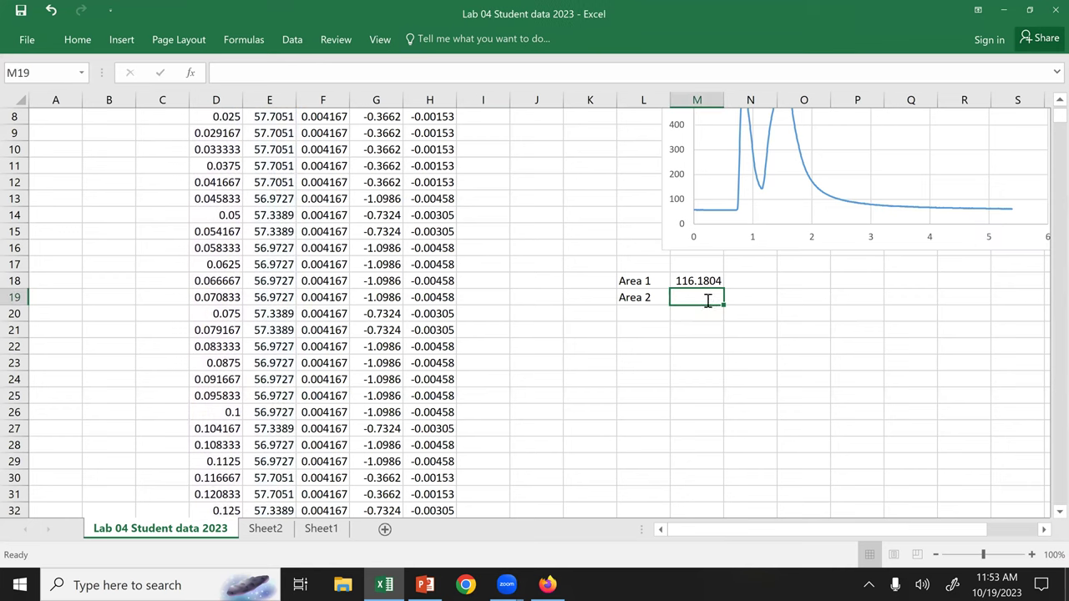
{"action": "type", "text": "=sum("}
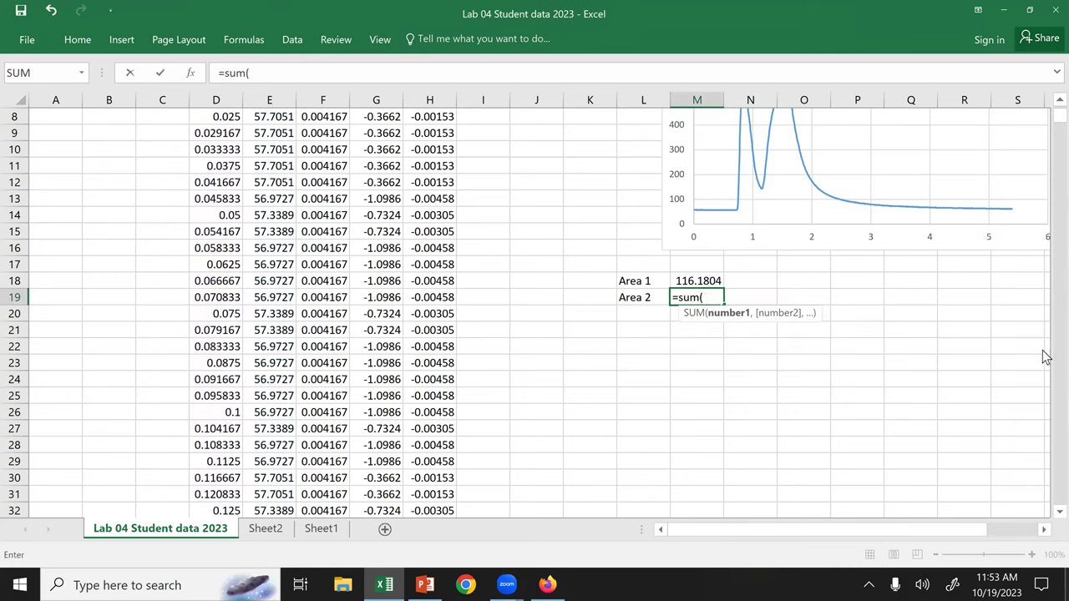
{"action": "scroll", "coordinate": [239, 313], "scroll_direction": "down", "scroll_amount": 20}
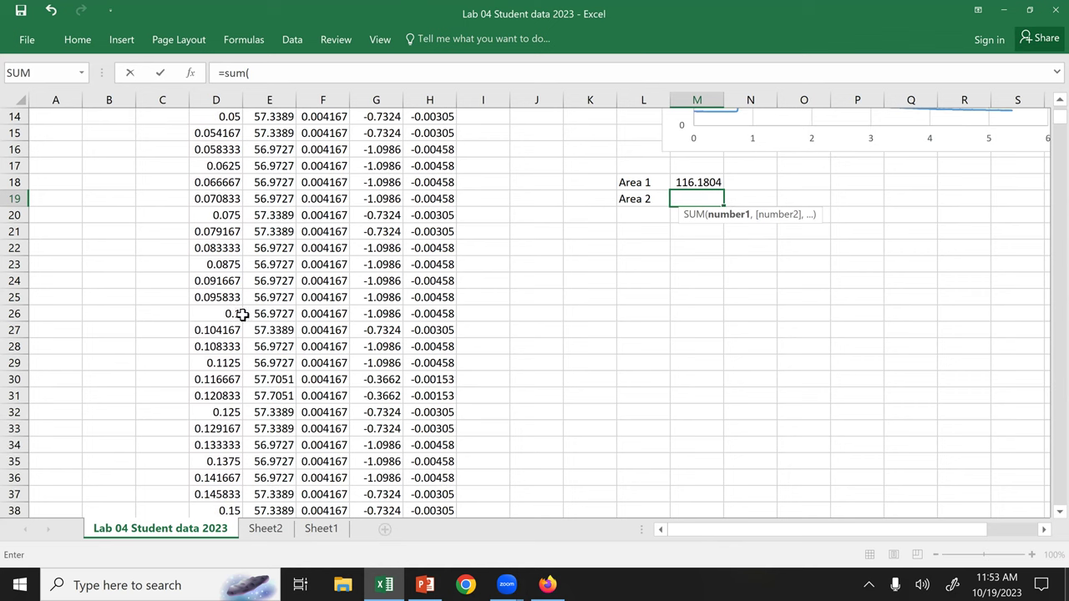
{"action": "scroll", "coordinate": [335, 311], "scroll_direction": "down", "scroll_amount": 20}
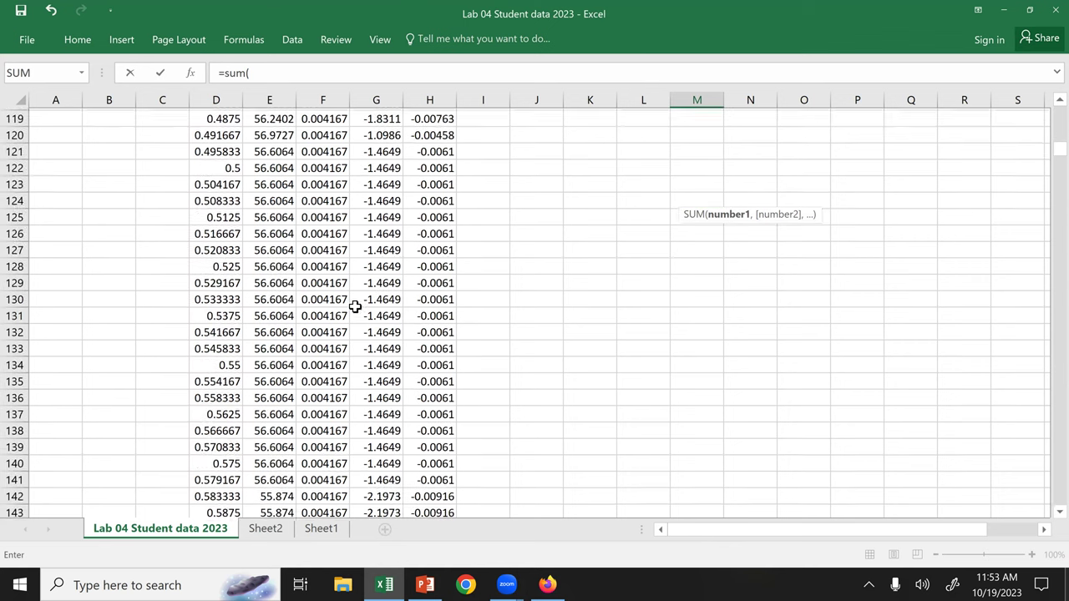
{"action": "scroll", "coordinate": [362, 311], "scroll_direction": "down", "scroll_amount": 20}
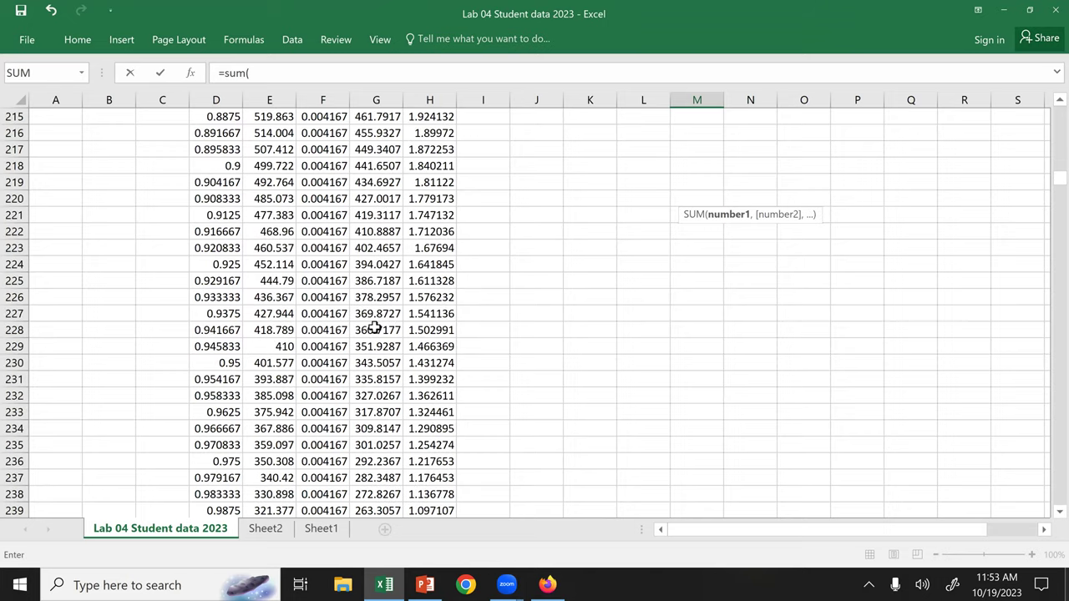
{"action": "scroll", "coordinate": [388, 338], "scroll_direction": "down", "scroll_amount": 7}
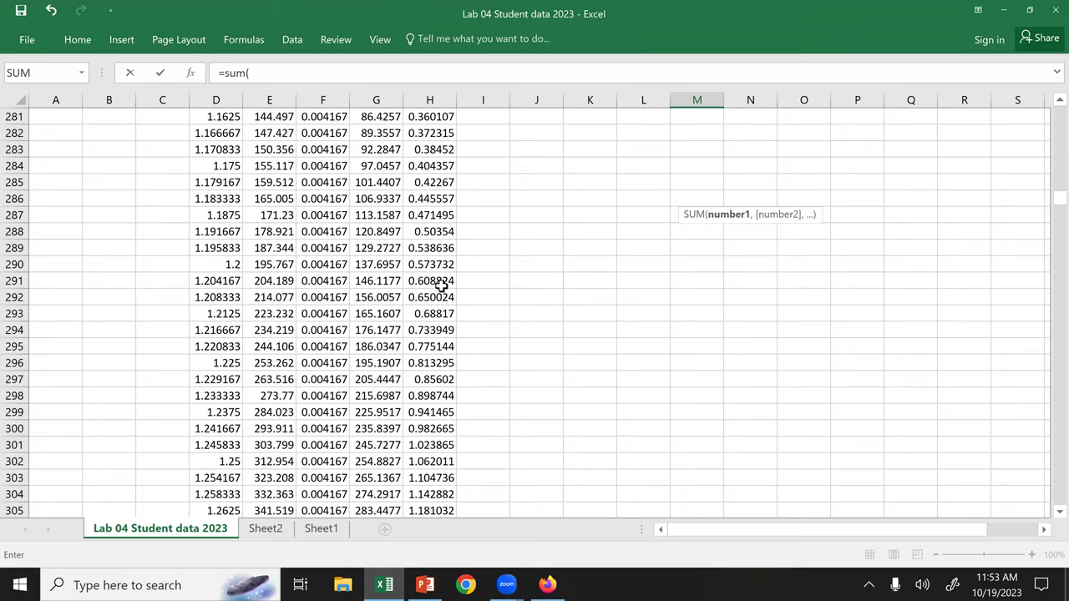
{"action": "left_click", "coordinate": [440, 163]}
{"action": "key", "text": "shift+Down"}
{"action": "key", "text": "shift+Down"}
{"action": "key", "text": "shift+Down"}
{"action": "key", "text": "shift+Down"}
{"action": "key", "text": "shift+Down"}
{"action": "key", "text": "shift+Down"}
{"action": "key", "text": "shift+Down"}
{"action": "key", "text": "shift+Down"}
{"action": "key", "text": "shift+Down"}
{"action": "key", "text": "shift+Down"}
{"action": "key", "text": "shift+Down"}
{"action": "key", "text": "shift+Down"}
{"action": "key", "text": "shift+Down"}
{"action": "key", "text": "shift+Down"}
{"action": "key", "text": "shift+Down"}
{"action": "key", "text": "shift+Down"}
{"action": "key", "text": "shift+Down"}
{"action": "key", "text": "shift+Down"}
{"action": "key", "text": "shift+Down"}
{"action": "key", "text": "shift+Down"}
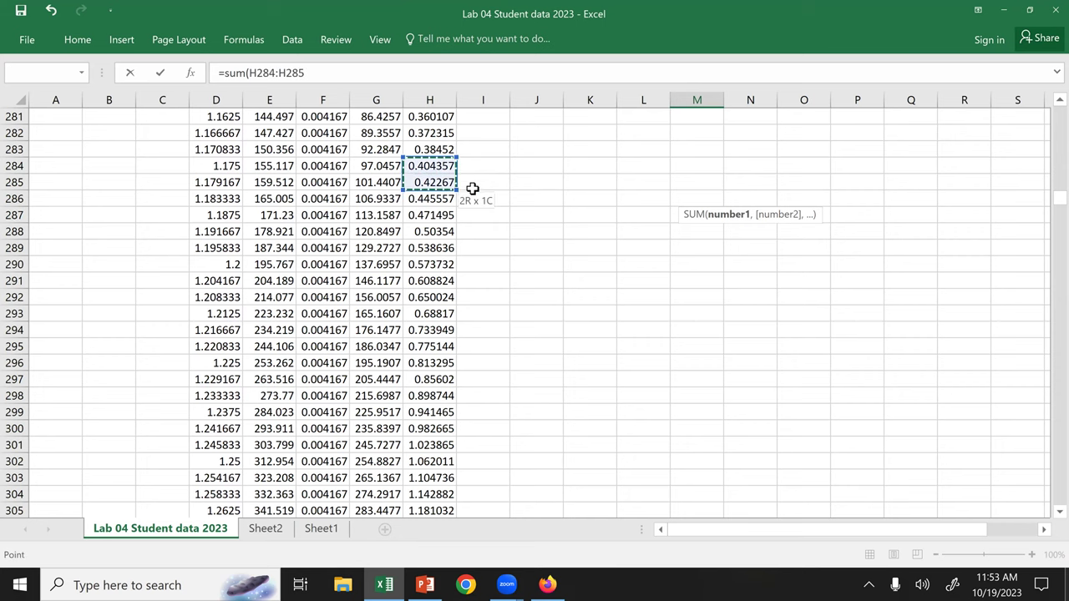
{"action": "key", "text": "shift+Down"}
{"action": "key", "text": "shift+Down"}
{"action": "key", "text": "shift+Down"}
{"action": "key", "text": "shift+Down"}
{"action": "key", "text": "shift+Down"}
{"action": "key", "text": "shift+Down"}
{"action": "key", "text": "shift+Down"}
{"action": "key", "text": "shift+Down"}
{"action": "key", "text": "shift+Down"}
{"action": "key", "text": "shift+Down"}
{"action": "key", "text": "shift+Down"}
{"action": "key", "text": "shift+Down"}
{"action": "key", "text": "shift+Down"}
{"action": "key", "text": "shift+Down"}
{"action": "key", "text": "shift+Down"}
{"action": "key", "text": "shift+Down"}
{"action": "key", "text": "shift+Down"}
{"action": "key", "text": "shift+Down"}
{"action": "key", "text": "shift+Down"}
{"action": "key", "text": "shift+Down"}
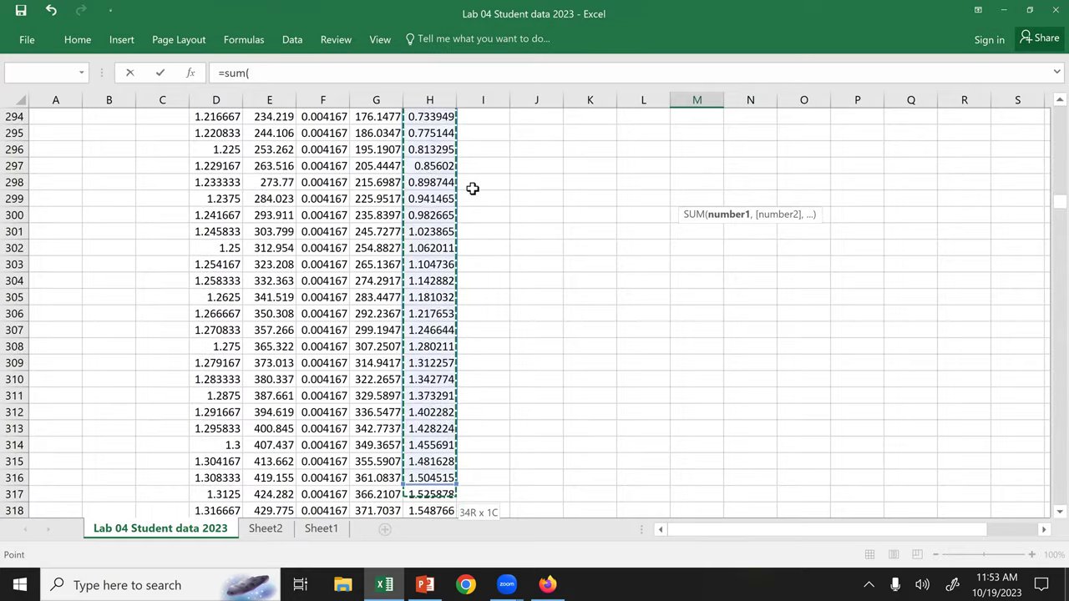
{"action": "key", "text": "shift+Down"}
{"action": "key", "text": "shift+Down"}
{"action": "key", "text": "shift+Down"}
{"action": "key", "text": "shift+Down"}
{"action": "key", "text": "shift+Down"}
{"action": "key", "text": "shift+Down"}
{"action": "key", "text": "shift+Down"}
{"action": "key", "text": "shift+Down"}
{"action": "key", "text": "shift+Down"}
{"action": "key", "text": "shift+Down"}
{"action": "key", "text": "shift+Down"}
{"action": "key", "text": "shift+Down"}
{"action": "key", "text": "shift+Down"}
{"action": "key", "text": "shift+Down"}
{"action": "key", "text": "shift+Down"}
{"action": "key", "text": "shift+Down"}
{"action": "key", "text": "shift+Down"}
{"action": "key", "text": "shift+Down"}
{"action": "key", "text": "shift+Down"}
{"action": "key", "text": "shift+Down"}
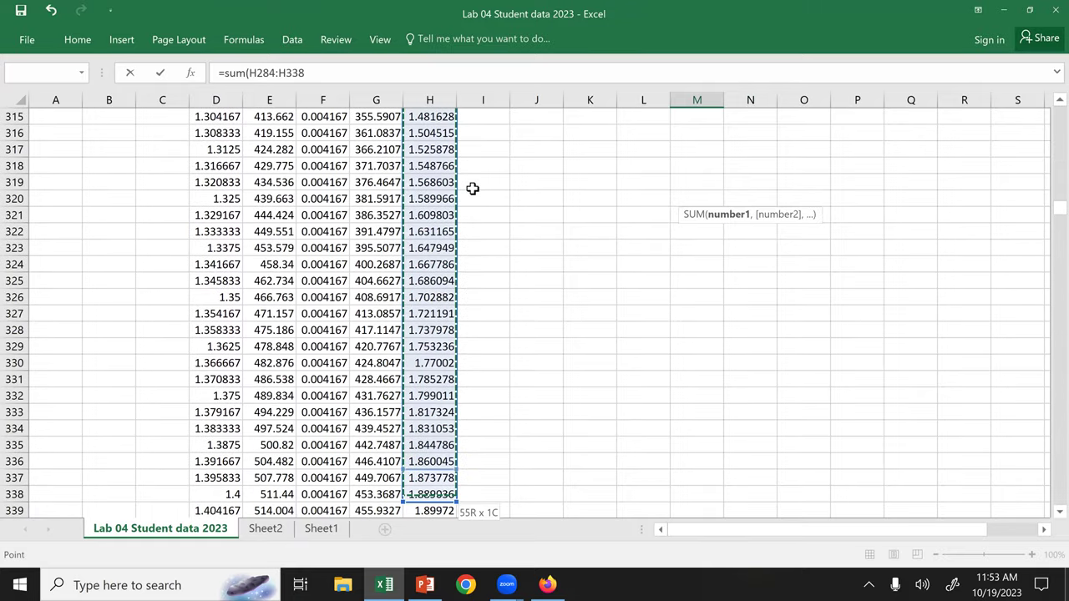
{"action": "key", "text": "shift+Down"}
{"action": "key", "text": "shift+Down"}
{"action": "key", "text": "shift+Down"}
{"action": "key", "text": "shift+Down"}
{"action": "key", "text": "shift+Down"}
{"action": "key", "text": "shift+Down"}
{"action": "key", "text": "shift+Down"}
{"action": "key", "text": "shift+Down"}
{"action": "key", "text": "shift+Down"}
{"action": "key", "text": "shift+Down"}
{"action": "key", "text": "shift+Down"}
{"action": "key", "text": "shift+Down"}
{"action": "key", "text": "shift+Down"}
{"action": "key", "text": "shift+Down"}
{"action": "key", "text": "shift+Down"}
{"action": "key", "text": "shift+Down"}
{"action": "key", "text": "shift+Down"}
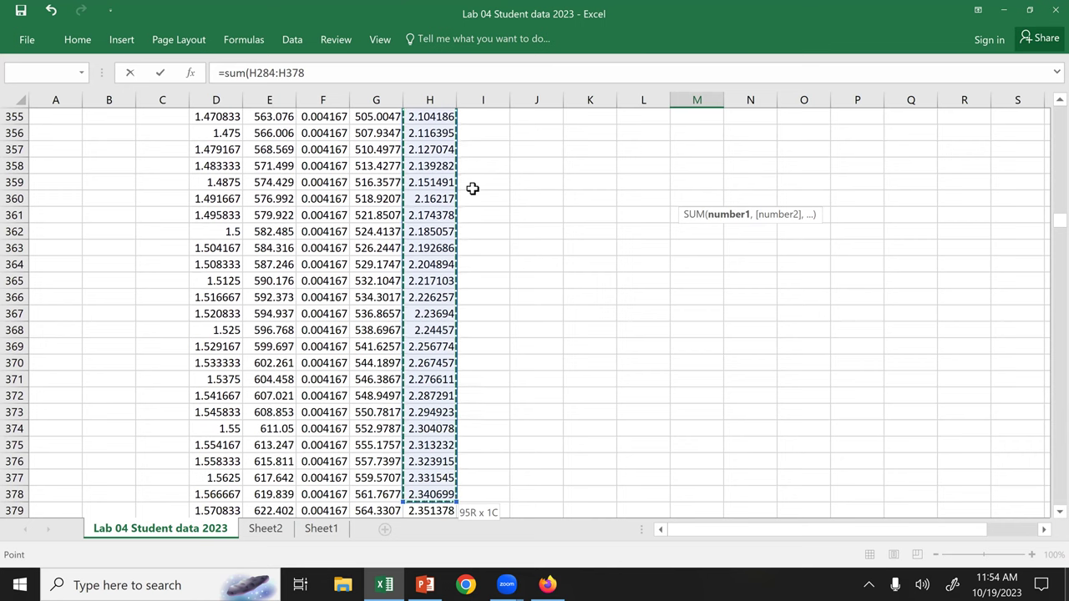
{"action": "key", "text": "shift+Down"}
{"action": "key", "text": "shift+Down"}
{"action": "key", "text": "shift+Down"}
{"action": "key", "text": "shift+Down"}
{"action": "key", "text": "shift+Down"}
{"action": "key", "text": "shift+Down"}
{"action": "key", "text": "shift+Down"}
{"action": "key", "text": "shift+Down"}
{"action": "key", "text": "shift+Down"}
{"action": "key", "text": "shift+Down"}
{"action": "key", "text": "shift+Down"}
{"action": "key", "text": "shift+Down"}
{"action": "key", "text": "shift+Down"}
{"action": "key", "text": "shift+Down"}
{"action": "key", "text": "shift+Down"}
{"action": "key", "text": "shift+Down"}
{"action": "key", "text": "shift+Down"}
{"action": "key", "text": "shift+Down"}
{"action": "key", "text": "shift+Down"}
{"action": "key", "text": "shift+Down"}
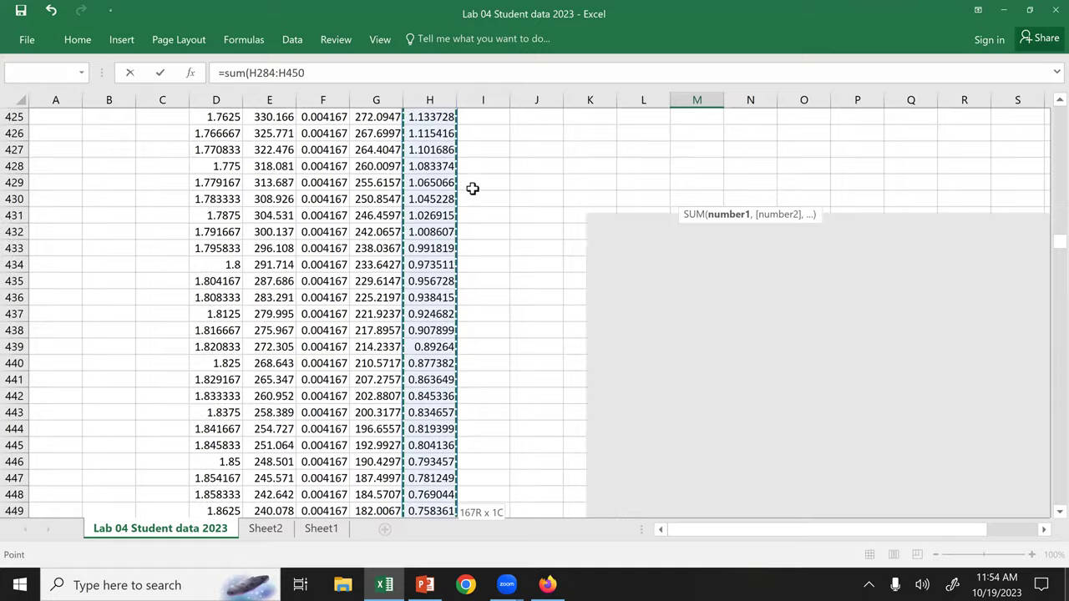
{"action": "key", "text": "shift+Down"}
{"action": "key", "text": "shift+Down"}
{"action": "key", "text": "shift+Down"}
{"action": "key", "text": "shift+Down"}
{"action": "key", "text": "shift+Down"}
{"action": "key", "text": "shift+Down"}
{"action": "key", "text": "shift+Down"}
{"action": "key", "text": "shift+Down"}
{"action": "key", "text": "shift+Down"}
{"action": "key", "text": "shift+Down"}
{"action": "key", "text": "shift+Down"}
{"action": "key", "text": "shift+Down"}
{"action": "key", "text": "shift+Down"}
{"action": "key", "text": "shift+Down"}
{"action": "key", "text": "shift+Down"}
{"action": "key", "text": "shift+Down"}
{"action": "key", "text": "shift+Down"}
{"action": "key", "text": "shift+Down"}
{"action": "key", "text": "shift+Down"}
{"action": "key", "text": "shift+Down"}
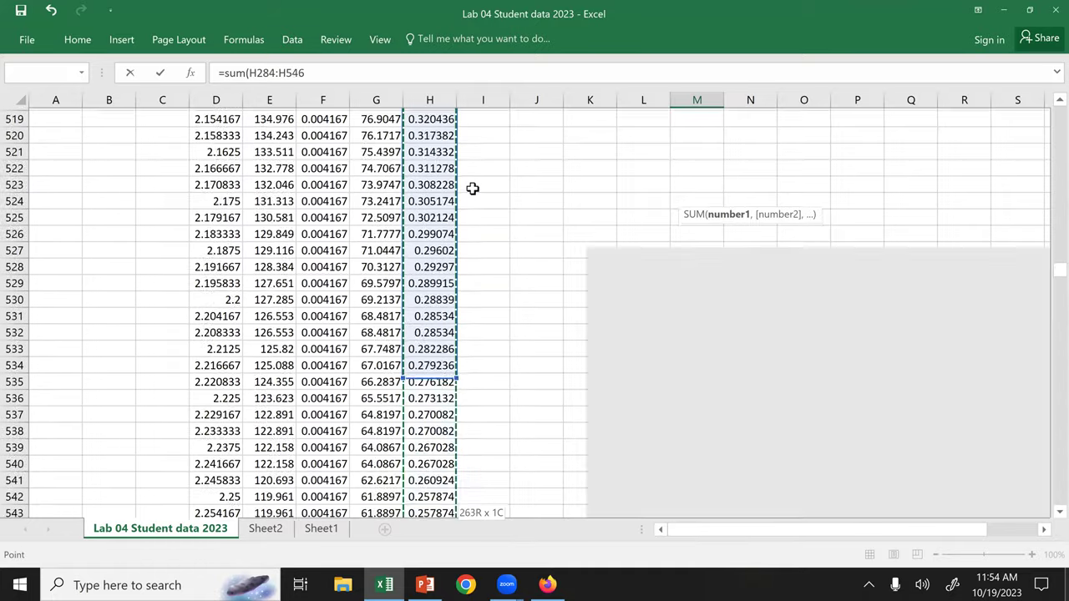
{"action": "key", "text": "shift+Down"}
{"action": "key", "text": "shift+Down"}
{"action": "key", "text": "shift+Down"}
{"action": "key", "text": "shift+Down"}
{"action": "key", "text": "shift+Down"}
{"action": "key", "text": "shift+Down"}
{"action": "key", "text": "shift+Down"}
{"action": "key", "text": "shift+Down"}
{"action": "key", "text": "shift+Down"}
{"action": "key", "text": "shift+Down"}
{"action": "key", "text": "shift+Down"}
{"action": "key", "text": "shift+Down"}
{"action": "key", "text": "shift+Down"}
{"action": "key", "text": "shift+Down"}
{"action": "key", "text": "shift+Down"}
{"action": "key", "text": "shift+Down"}
{"action": "key", "text": "shift+Down"}
{"action": "key", "text": "shift+Down"}
{"action": "key", "text": "shift+Down"}
{"action": "key", "text": "shift+Down"}
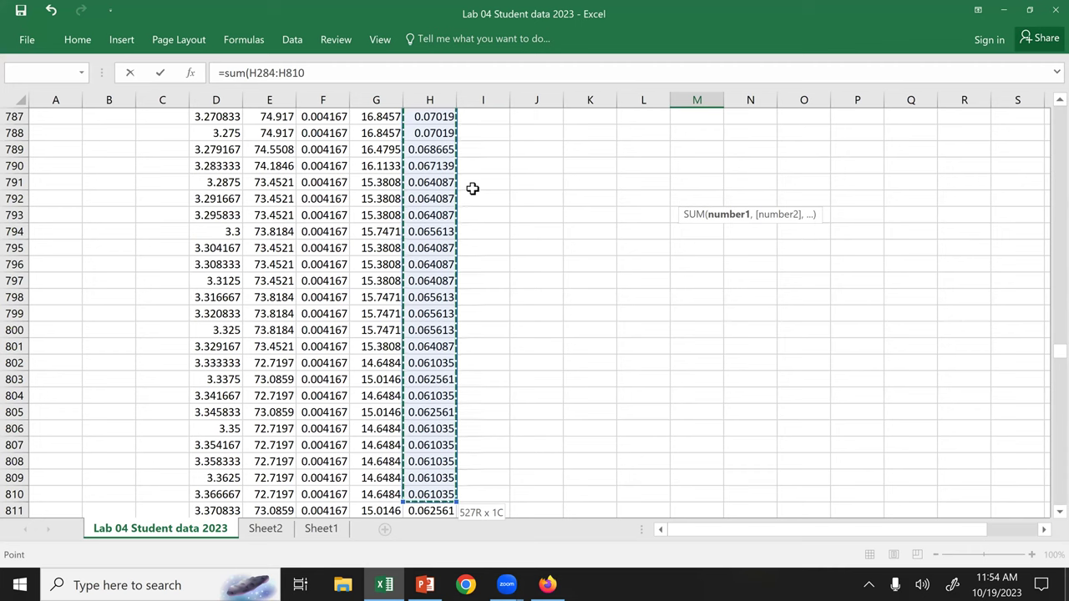
{"action": "key", "text": "shift+Up"}
{"action": "key", "text": "shift+Up"}
{"action": "key", "text": "shift+Up"}
{"action": "key", "text": "shift+Up"}
{"action": "key", "text": "shift+Up"}
{"action": "key", "text": "shift+Up"}
{"action": "key", "text": "shift+Up"}
{"action": "key", "text": "shift+Up"}
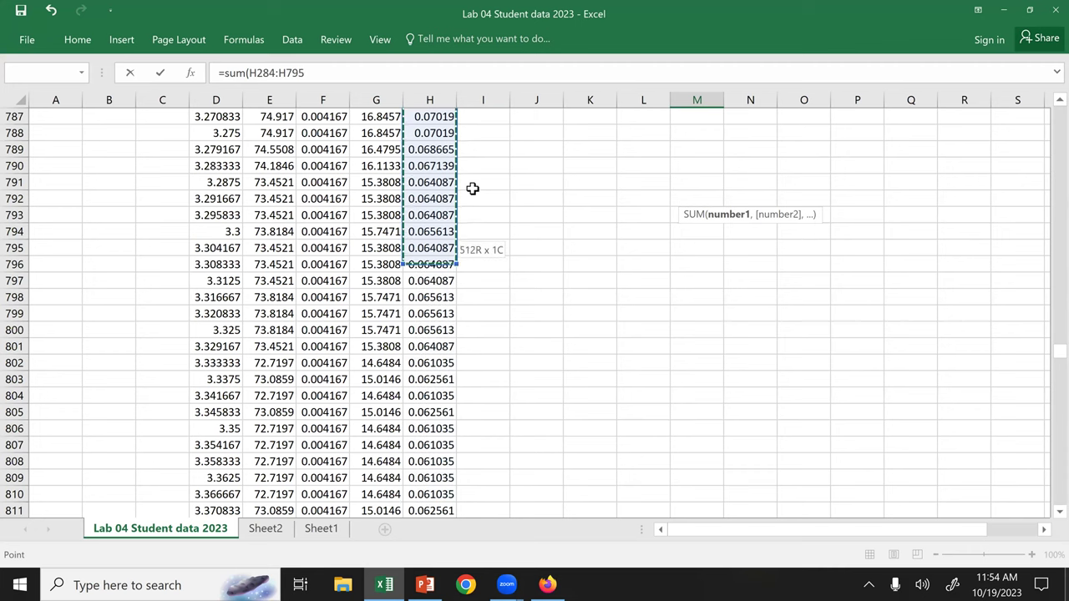
Shorten the second peak's SUM range in cell M19 so it ends at row 749, giving H284:H749, and complete the formula.
{"action": "key", "text": "shift+Up"}
{"action": "key", "text": "shift+Up"}
{"action": "key", "text": "shift+Up"}
{"action": "key", "text": "shift+Up"}
{"action": "key", "text": "shift+Up"}
{"action": "key", "text": "shift+Up"}
{"action": "key", "text": "shift+Up"}
{"action": "key", "text": "shift+Up"}
{"action": "key", "text": "shift+Up"}
{"action": "key", "text": "shift+Up"}
{"action": "key", "text": "shift+Up"}
{"action": "key", "text": "shift+Up"}
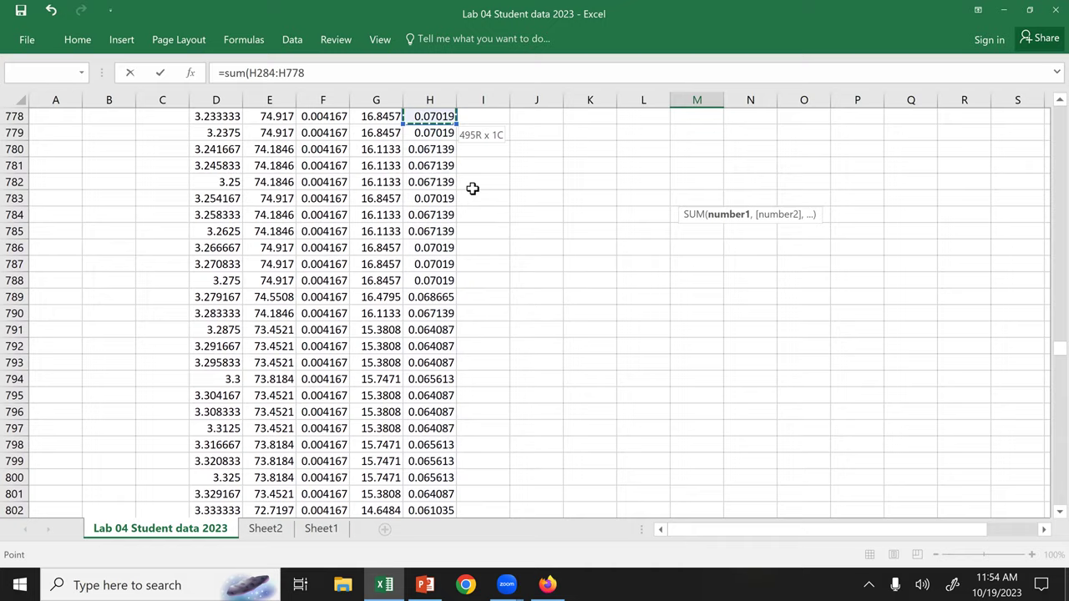
{"action": "key", "text": "shift+Up"}
{"action": "key", "text": "shift+Up"}
{"action": "key", "text": "shift+Up"}
{"action": "key", "text": "shift+Up"}
{"action": "key", "text": "shift+Up"}
{"action": "key", "text": "shift+Up"}
{"action": "key", "text": "shift+Up"}
{"action": "key", "text": "shift+Up"}
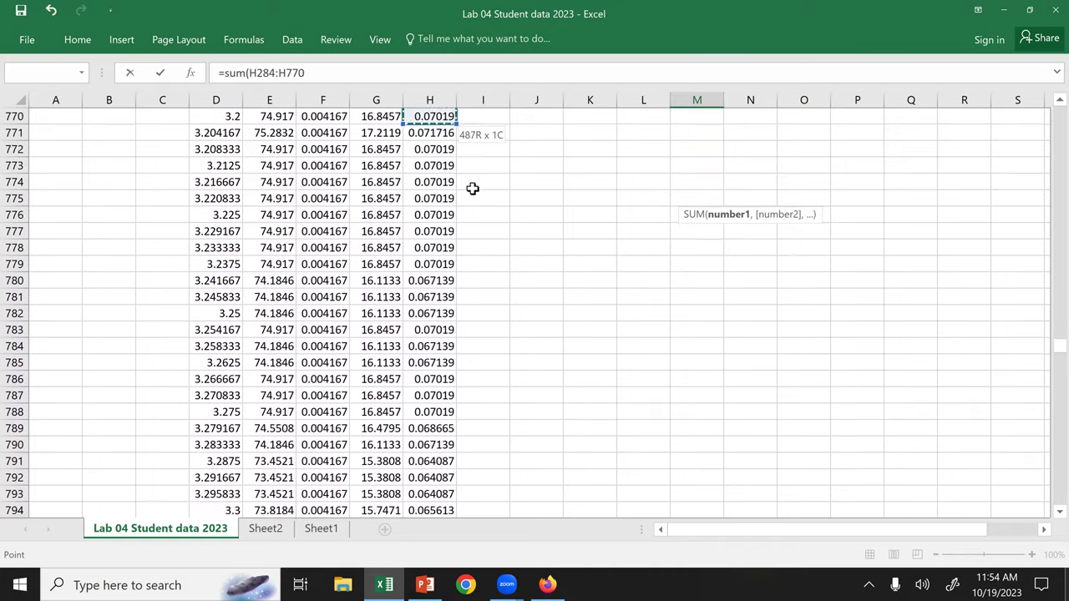
{"action": "key", "text": "shift+Up"}
{"action": "key", "text": "shift+Up"}
{"action": "key", "text": "shift+Up"}
{"action": "key", "text": "shift+Up"}
{"action": "key", "text": "shift+Up"}
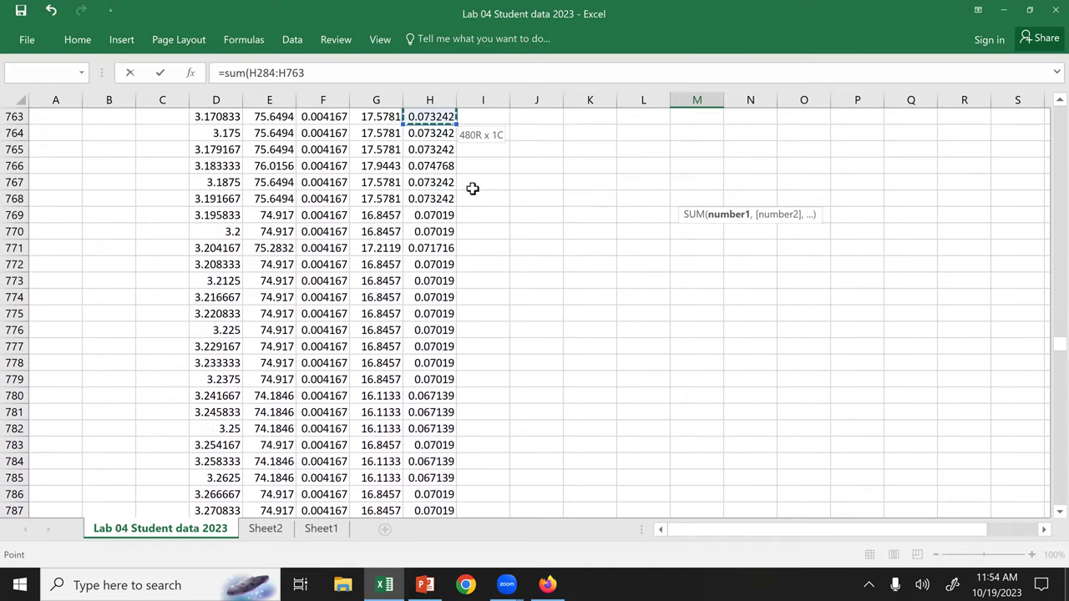
{"action": "key", "text": "shift+Up"}
{"action": "key", "text": "shift+Up"}
{"action": "key", "text": "shift+Up"}
{"action": "key", "text": "shift+Up"}
{"action": "key", "text": "shift+Up"}
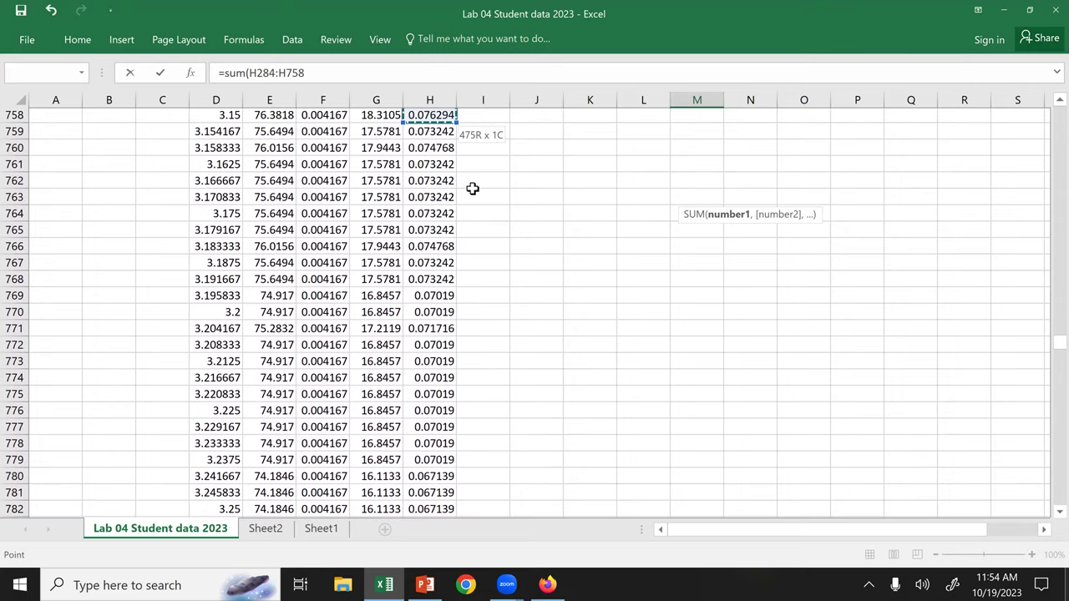
{"action": "key", "text": "shift+Up"}
{"action": "key", "text": "shift+Up"}
{"action": "key", "text": "shift+Up"}
{"action": "key", "text": "shift+Up"}
{"action": "key", "text": "shift+Up"}
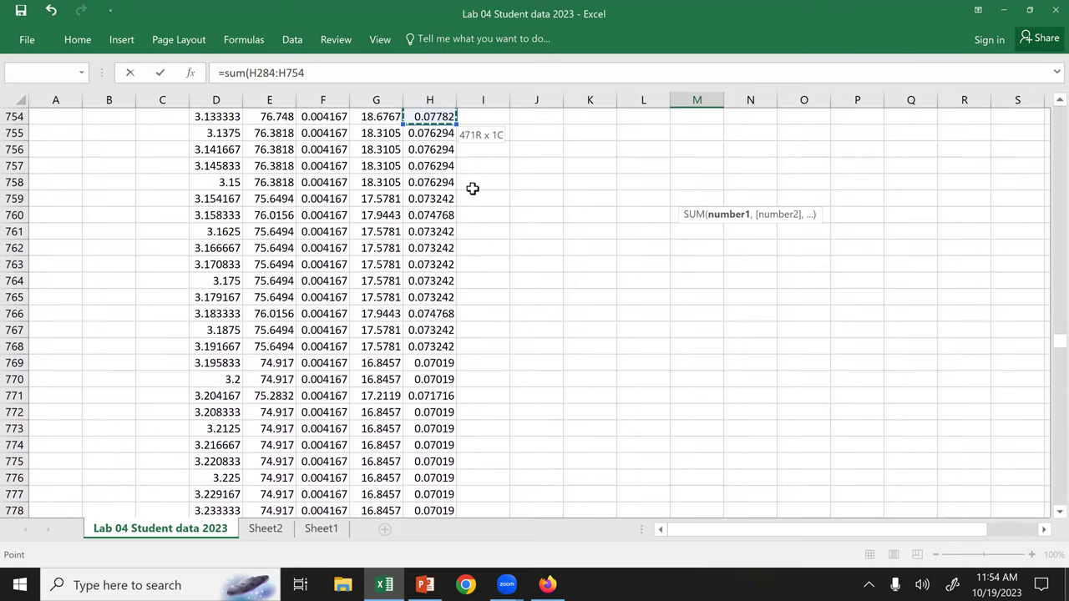
{"action": "key", "text": "shift+Up"}
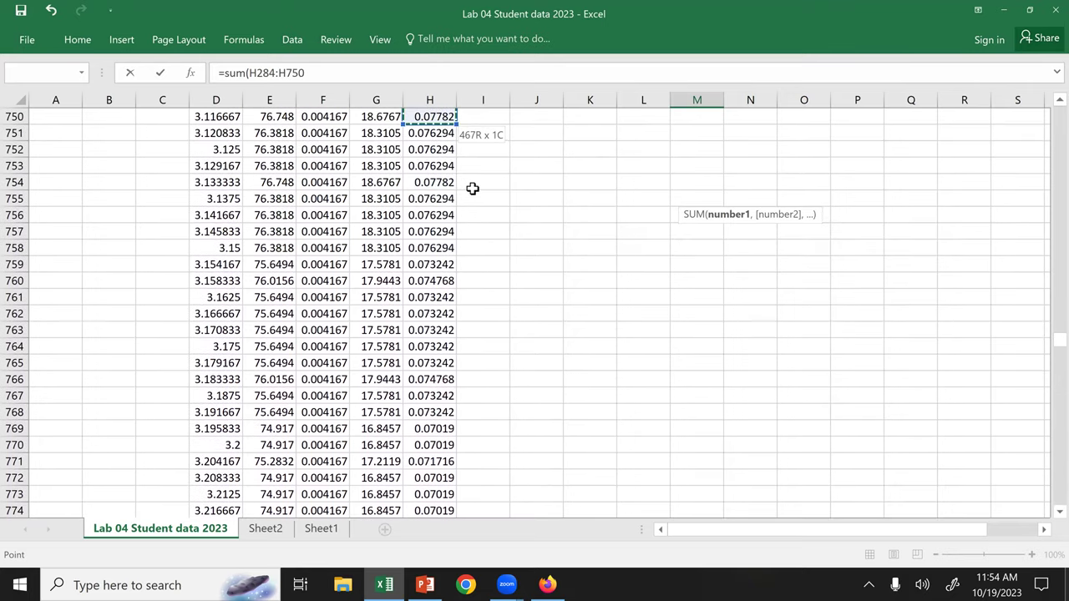
{"action": "key", "text": "shift+Up"}
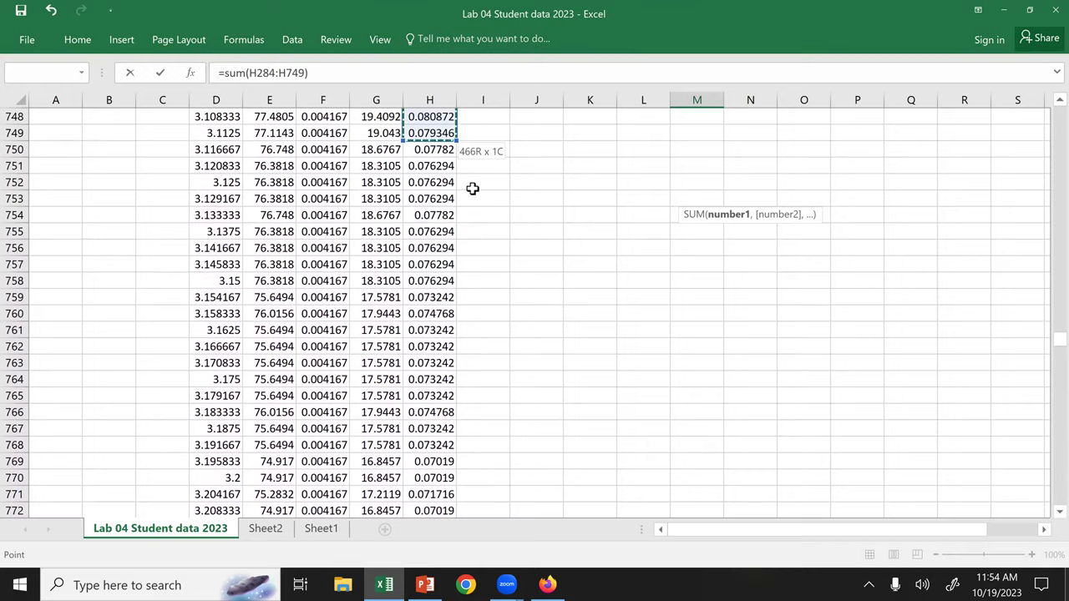
{"action": "key", "text": "Return"}
Enter the label "mol fract, 1" in cell P18, in the same row as the Area 1 result.
{"action": "key", "text": "Up"}
{"action": "key", "text": "Up"}
{"action": "key", "text": "Up"}
{"action": "key", "text": "Up"}
{"action": "key", "text": "Up"}
{"action": "key", "text": "Up"}
{"action": "key", "text": "Up"}
{"action": "key", "text": "Up"}
{"action": "key", "text": "Up"}
{"action": "key", "text": "Up"}
{"action": "key", "text": "Up"}
{"action": "key", "text": "Down"}
{"action": "key", "text": "Down"}
{"action": "key", "text": "Down"}
{"action": "key", "text": "Down"}
{"action": "key", "text": "Down"}
{"action": "key", "text": "Down"}
{"action": "key", "text": "Down"}
{"action": "key", "text": "Down"}
{"action": "key", "text": "Down"}
{"action": "key", "text": "Down"}
{"action": "key", "text": "Down"}
{"action": "key", "text": "Down"}
{"action": "key", "text": "Down"}
{"action": "key", "text": "Down"}
{"action": "key", "text": "Down"}
{"action": "key", "text": "Down"}
{"action": "key", "text": "Up"}
{"action": "key", "text": "Up"}
{"action": "key", "text": "Up"}
{"action": "key", "text": "Up"}
{"action": "key", "text": "Up"}
{"action": "key", "text": "Up"}
{"action": "key", "text": "Right"}
{"action": "key", "text": "Right"}
{"action": "key", "text": "Right"}
{"action": "key", "text": "Up"}
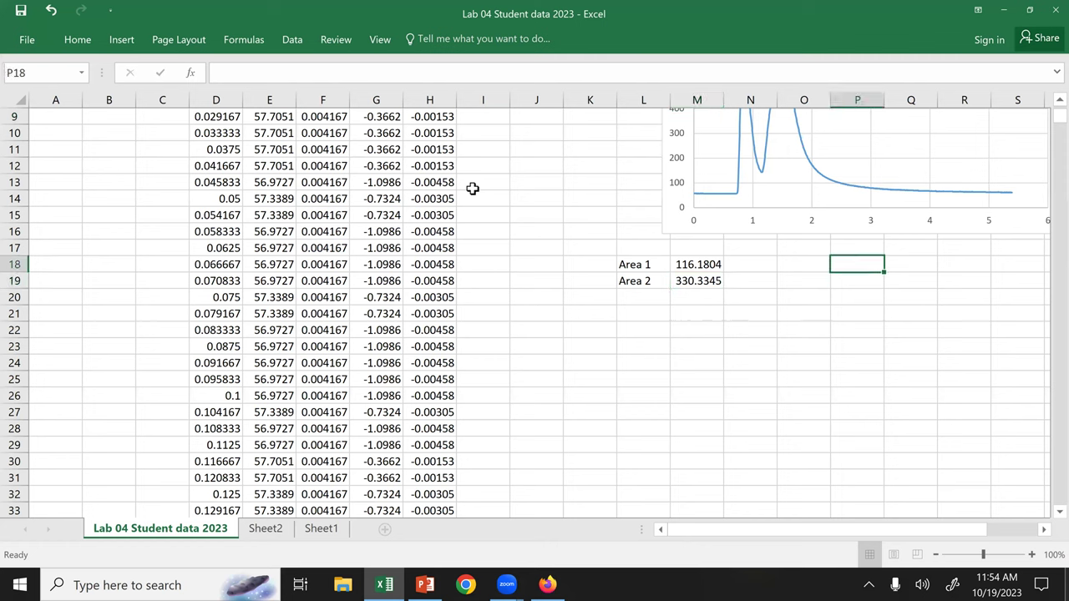
{"action": "type", "text": "mol "}
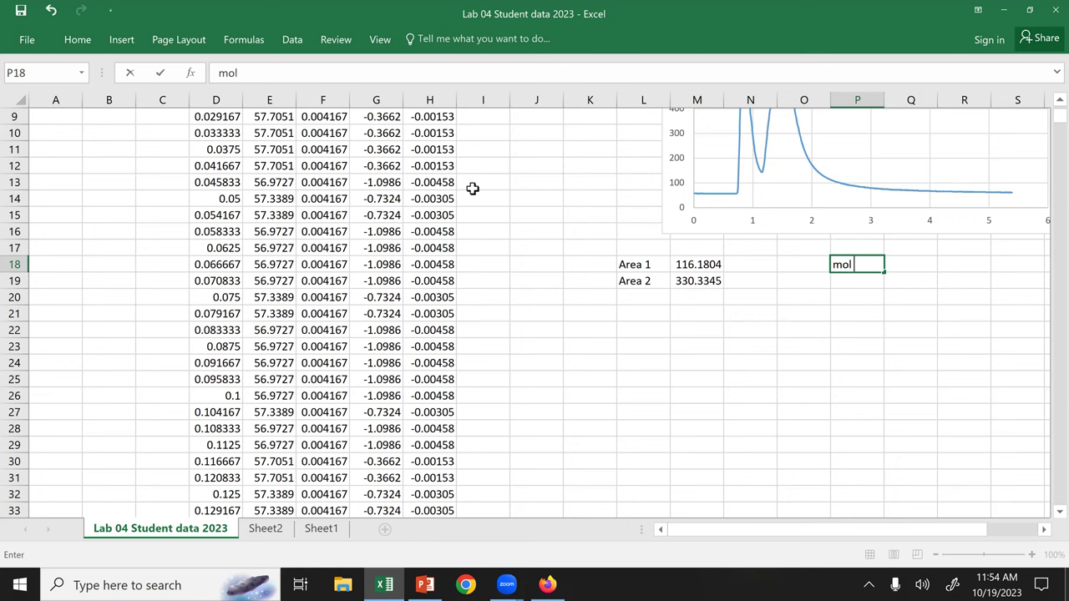
{"action": "type", "text": "fract, 1"}
{"action": "key", "text": "Return"}
Calculate the first component's mole fraction in cell Q18 with the formula =M18/(M18+M19).
{"action": "key", "text": "Right"}
{"action": "key", "text": "Up"}
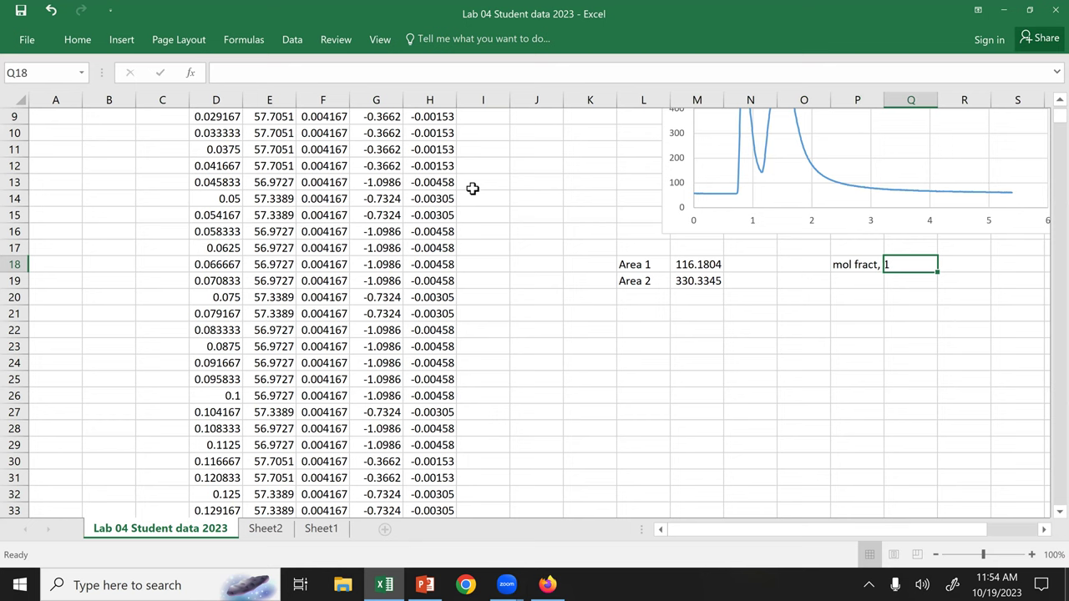
{"action": "type", "text": "="}
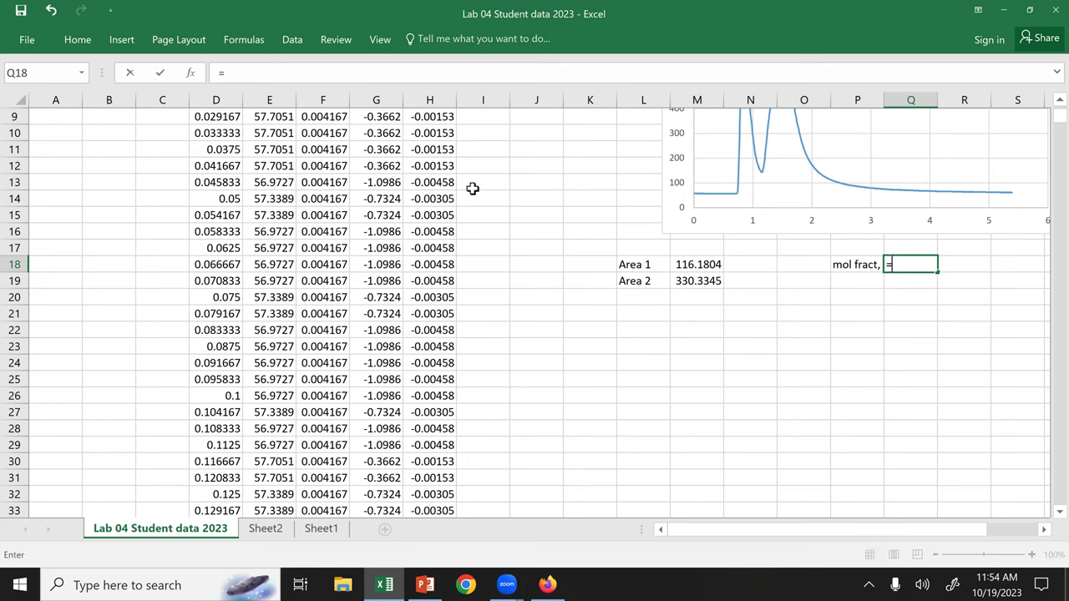
{"action": "key", "text": "Left"}
{"action": "key", "text": "Left"}
{"action": "key", "text": "Left"}
{"action": "key", "text": "Left"}
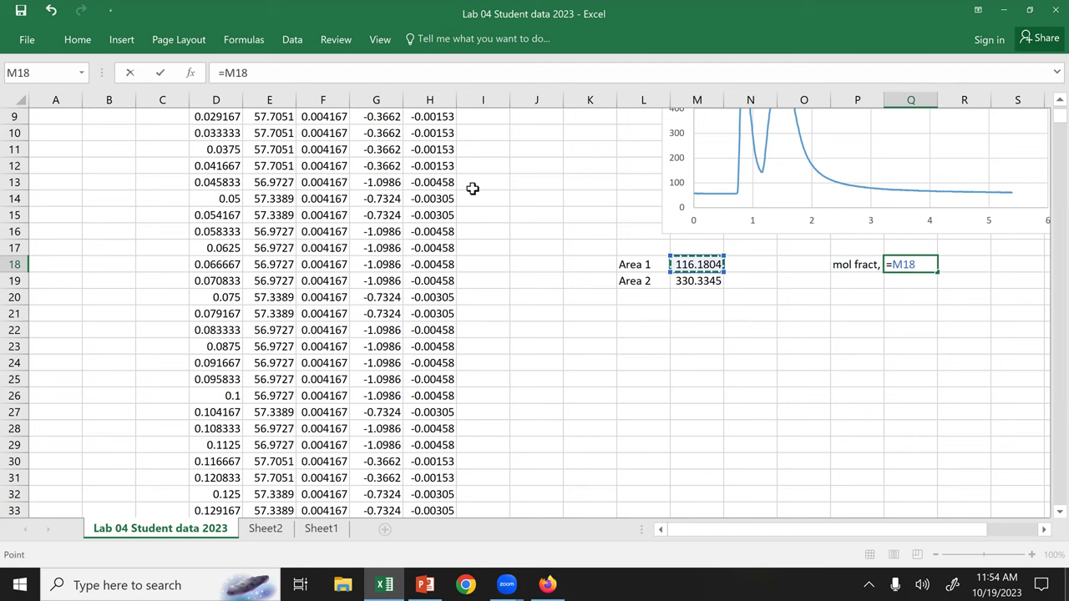
{"action": "type", "text": "/("}
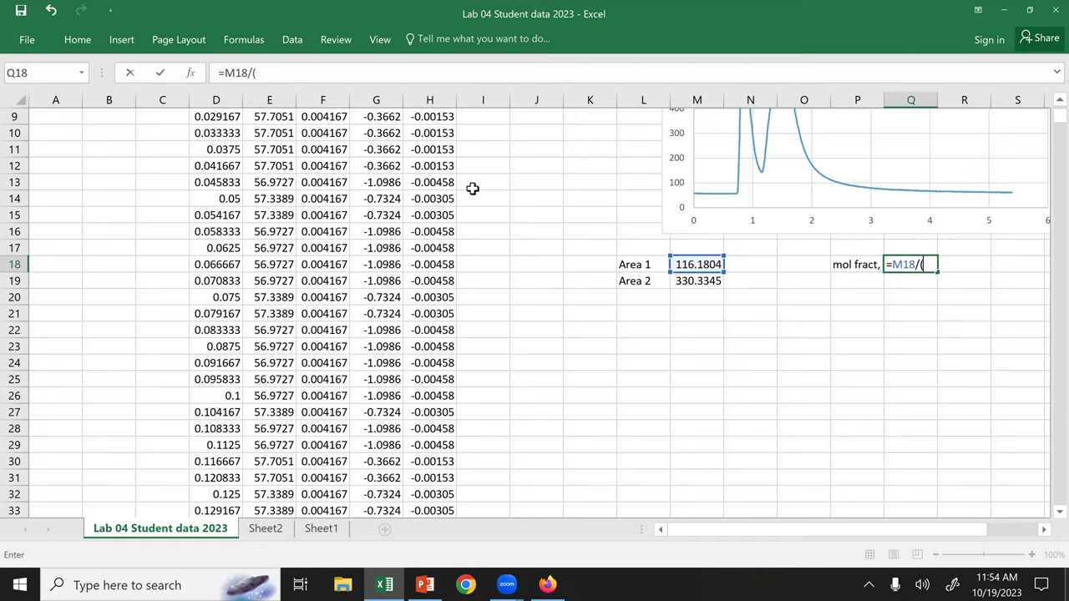
{"action": "key", "text": "Left"}
{"action": "key", "text": "Left"}
{"action": "key", "text": "Left"}
{"action": "key", "text": "Left"}
{"action": "type", "text": "+"}
{"action": "key", "text": "Left"}
{"action": "key", "text": "Left"}
{"action": "key", "text": "Left"}
{"action": "key", "text": "Left"}
{"action": "key", "text": "Down"}
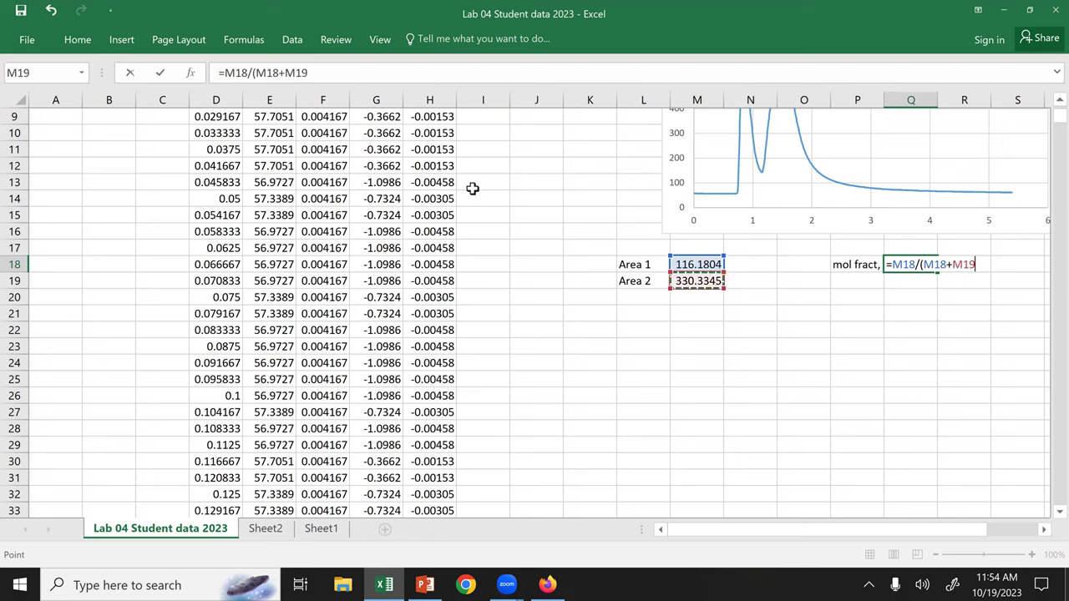
{"action": "type", "text": ")"}
{"action": "key", "text": "Return"}
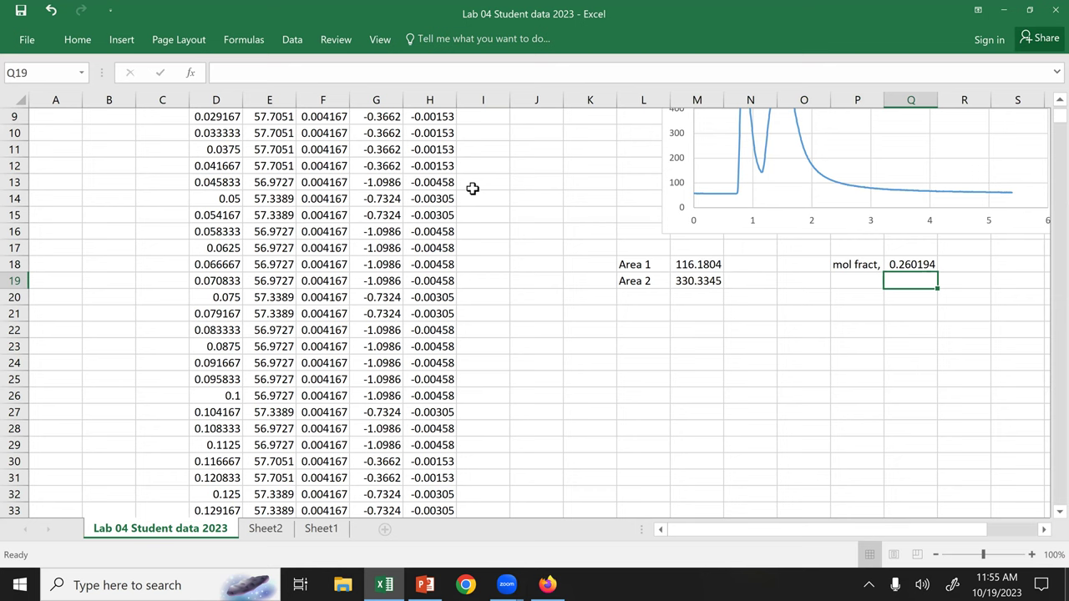
{"action": "key", "text": "Up"}
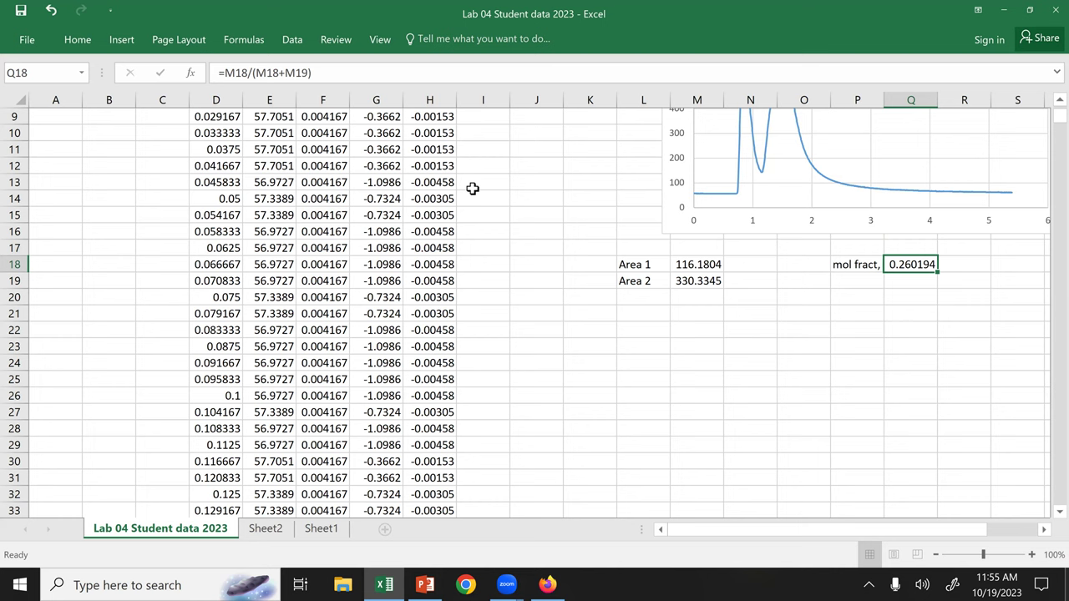
{"action": "key", "text": "Return"}
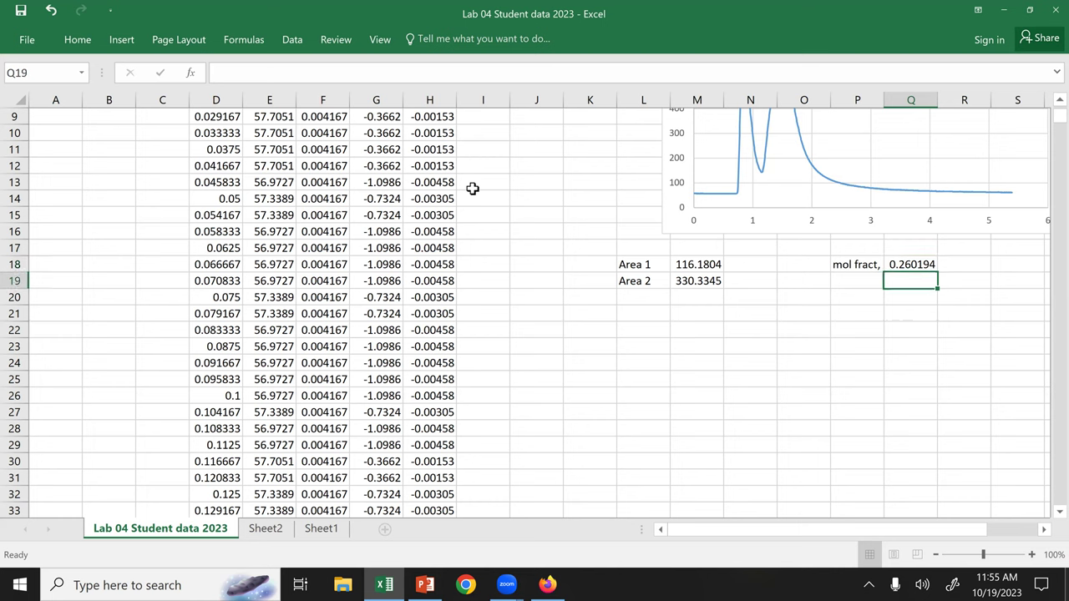
Calculate the second component's mole fraction in cell Q19 with the formula =M19/(M19+M18).
{"action": "key", "text": "Left"}
{"action": "key", "text": "Right"}
{"action": "type", "text": "="}
{"action": "key", "text": "Left"}
{"action": "key", "text": "Left"}
{"action": "key", "text": "Left"}
{"action": "key", "text": "Left"}
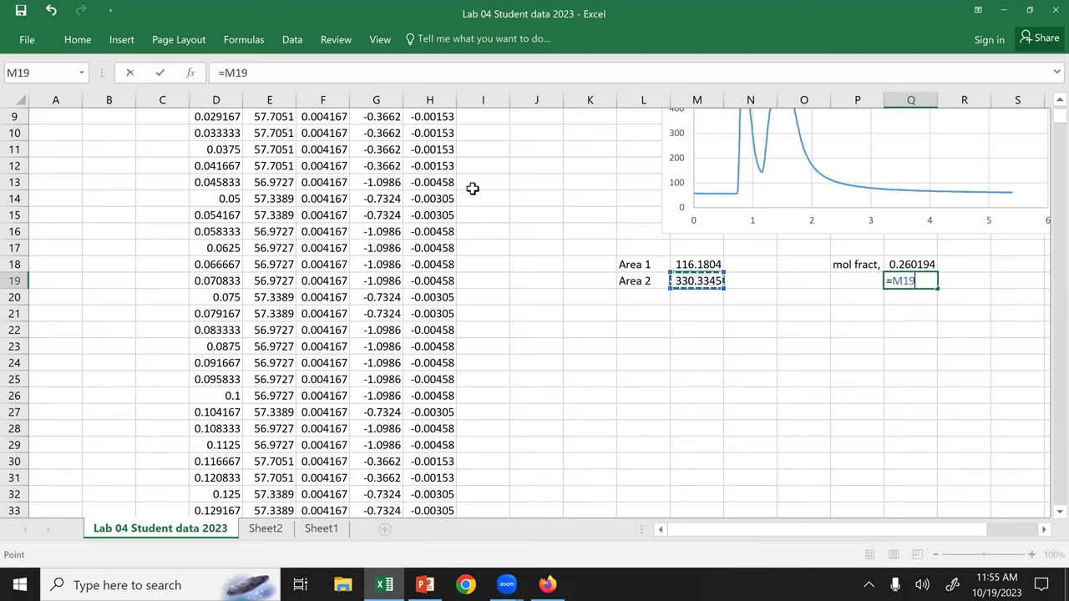
{"action": "type", "text": "/("}
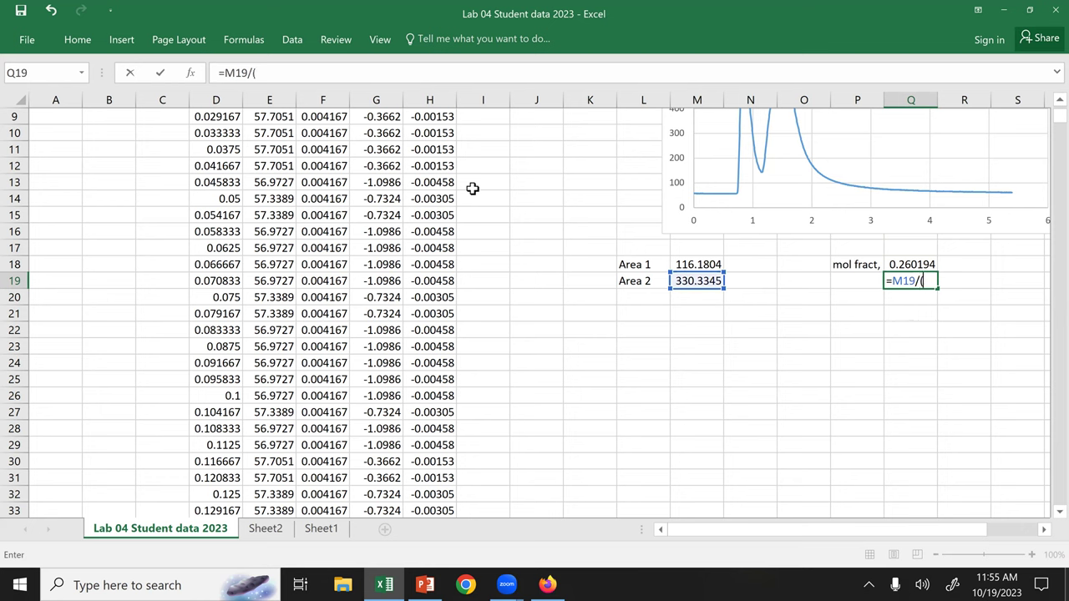
{"action": "key", "text": "Left"}
{"action": "key", "text": "Left"}
{"action": "key", "text": "Left"}
{"action": "key", "text": "Left"}
{"action": "type", "text": "+"}
{"action": "key", "text": "Left"}
{"action": "key", "text": "Left"}
{"action": "key", "text": "Left"}
{"action": "key", "text": "Left"}
{"action": "key", "text": "Up"}
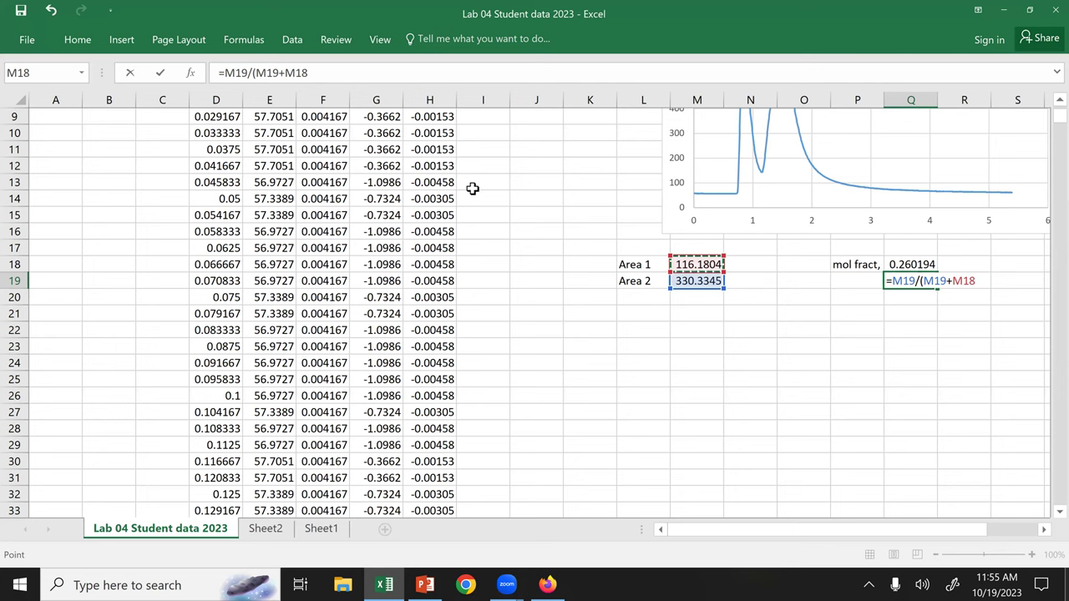
{"action": "key", "text": "Return"}
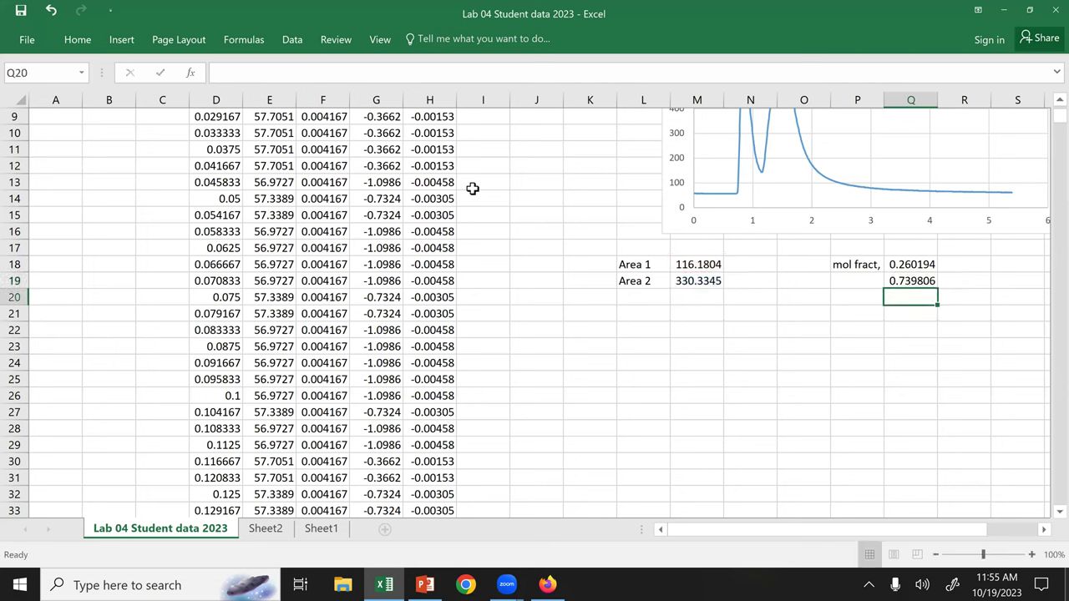
{"action": "key", "text": "Up"}
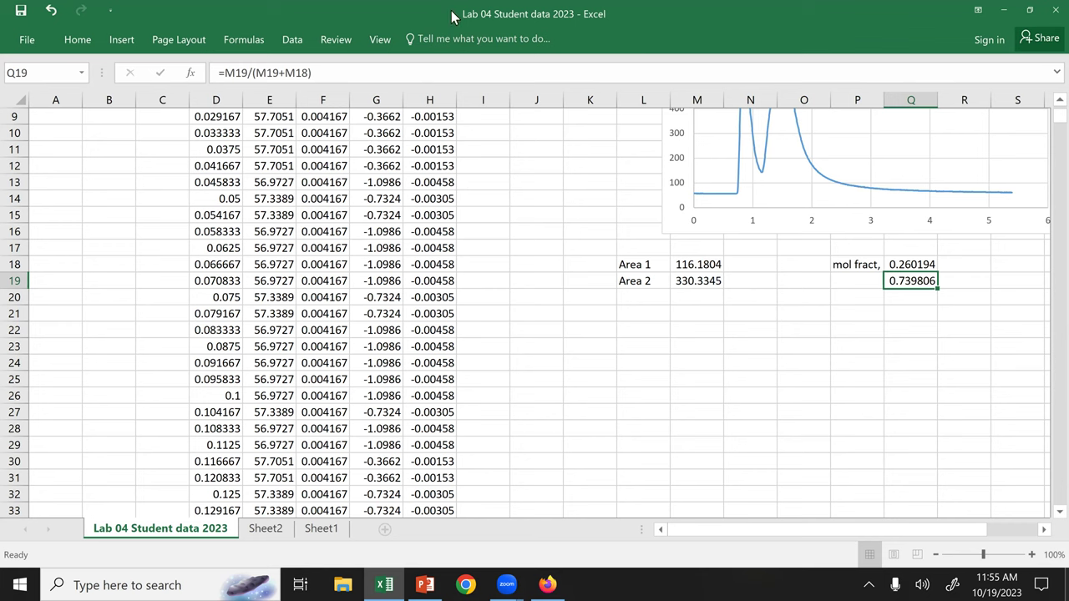
Close the Lab 04 Student data 2023 workbook without saving the changes, and close the Firefox window behind it.
{"action": "scroll", "coordinate": [585, 257], "scroll_direction": "up", "scroll_amount": 3}
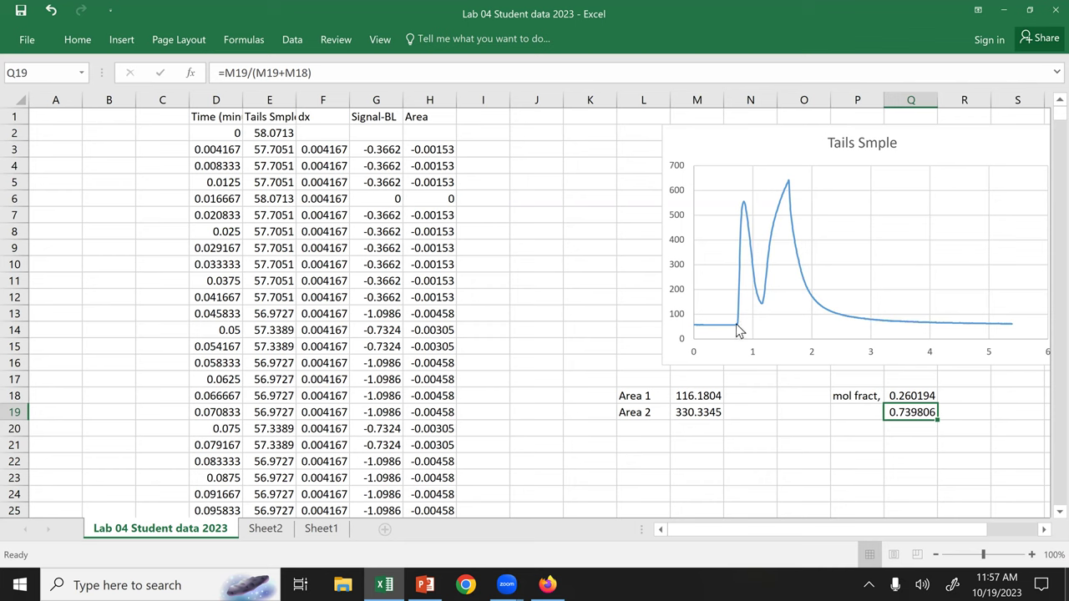
{"action": "mouse_move", "coordinate": [738, 329]}
{"action": "left_click", "coordinate": [1054, 12]}
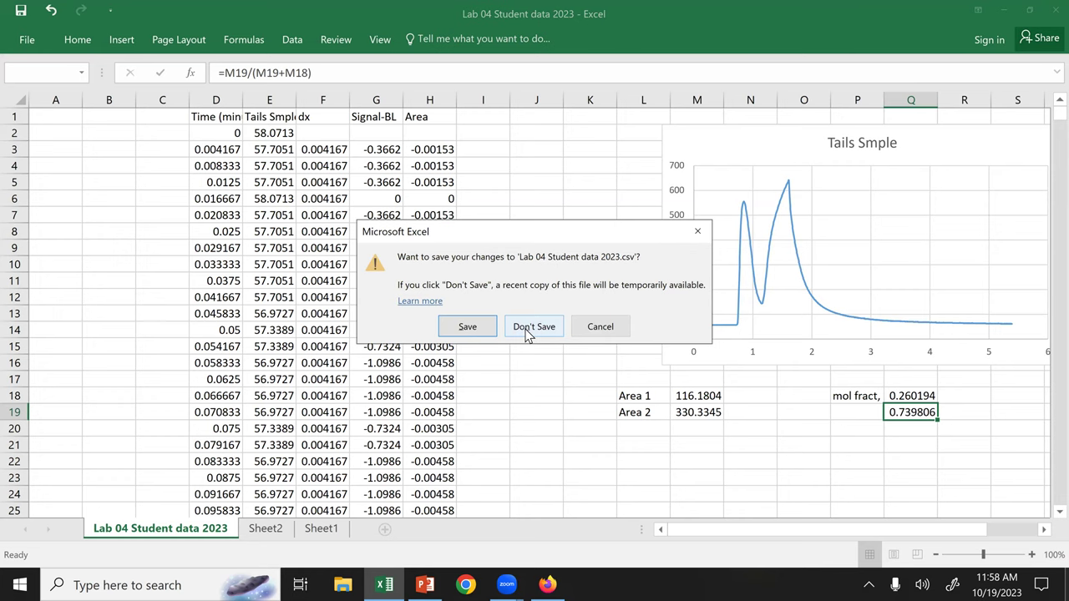
{"action": "left_click", "coordinate": [529, 333]}
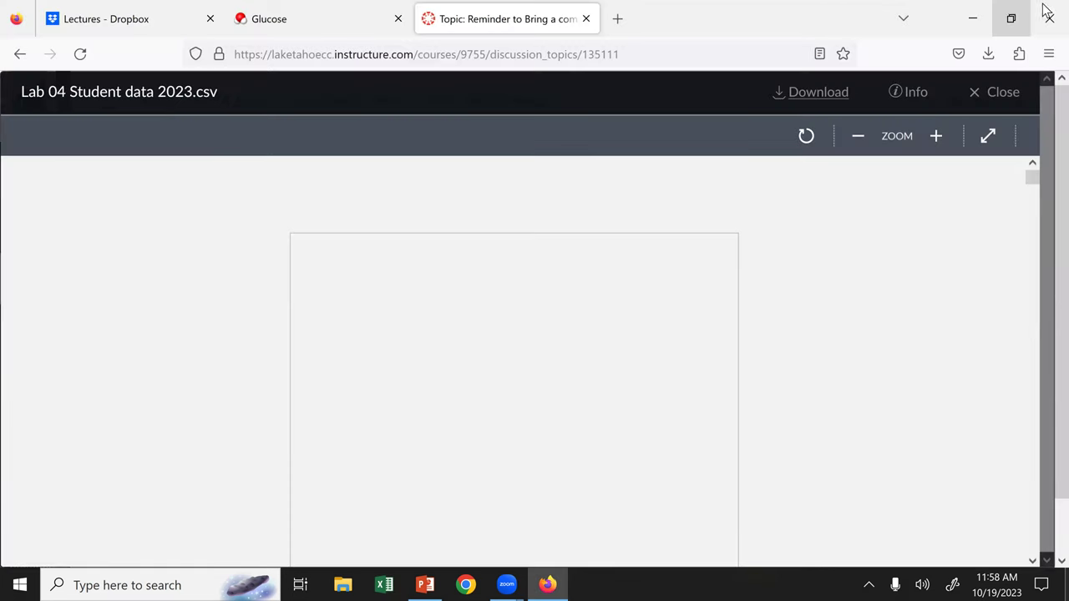
{"action": "left_click", "coordinate": [1048, 10]}
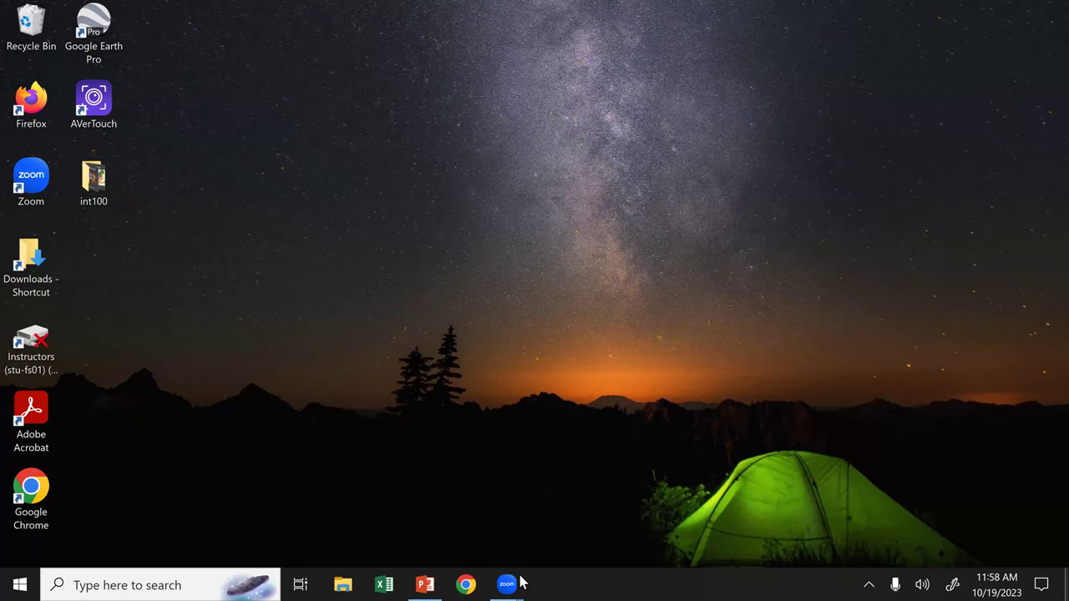
{"action": "mouse_move", "coordinate": [518, 583]}
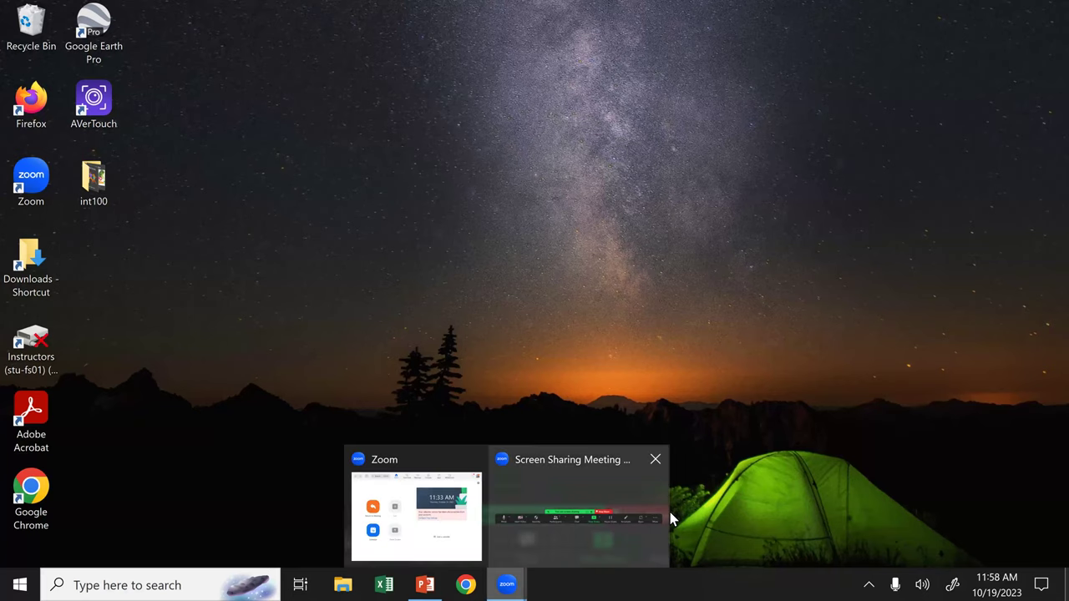